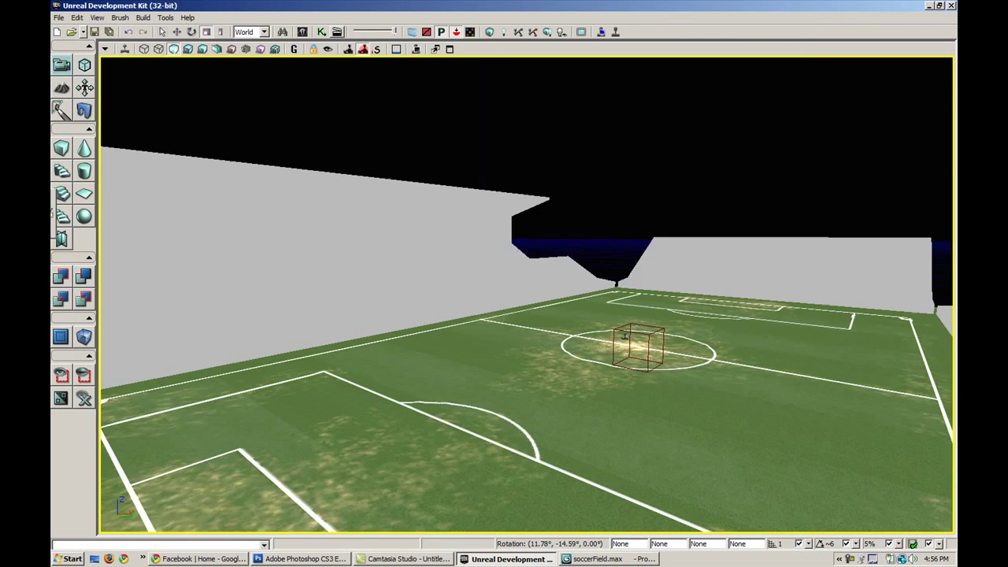
Switch the perspective viewport of the soccer field from unlit to lit shading
drag(551, 390, 630, 370)
right_drag(631, 370, 591, 331)
right_drag(504, 331, 506, 340)
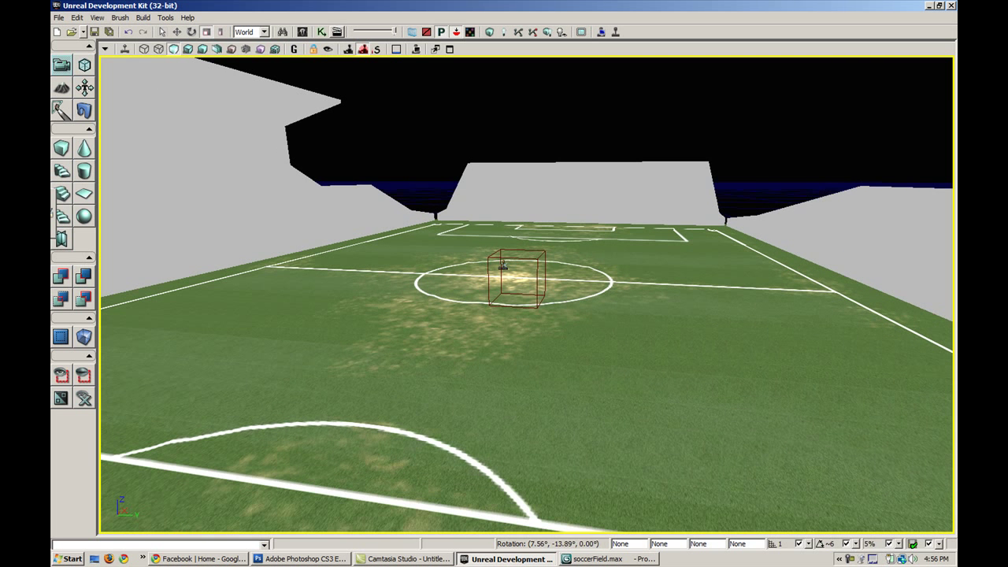
drag(553, 392, 546, 347)
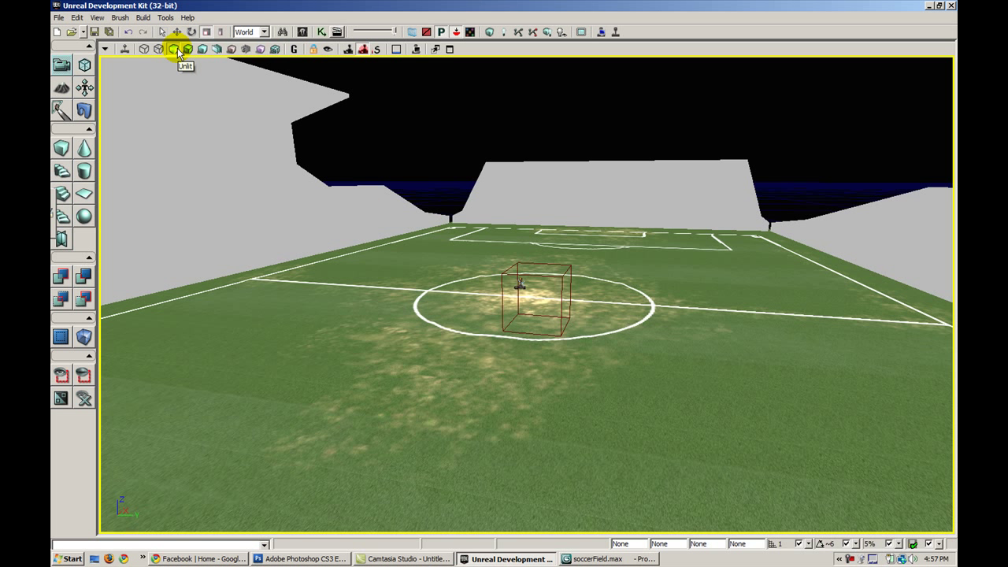
click(188, 50)
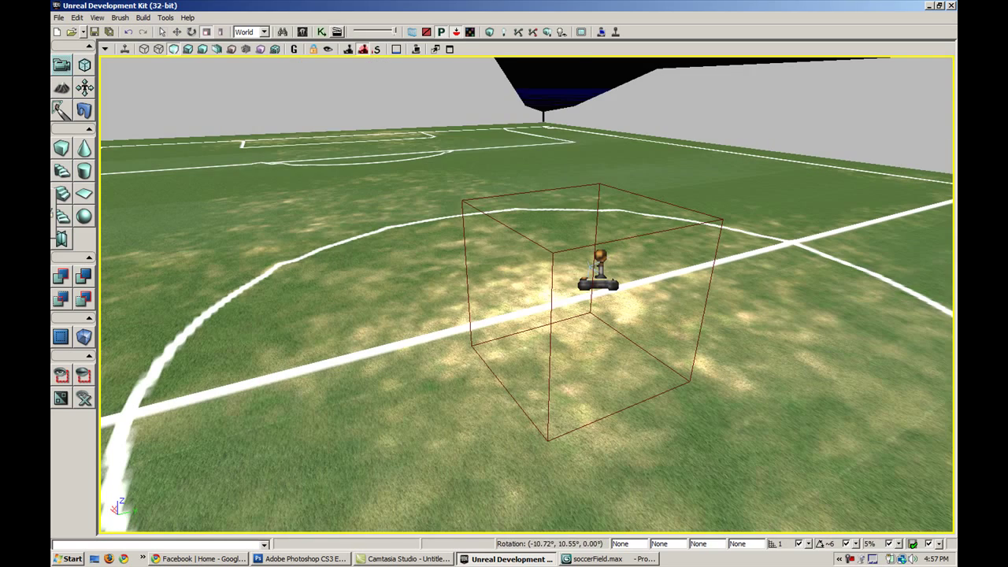
Open the Actor Classes browser and place its window beside the viewport so the field stays accessible
right_click(433, 402)
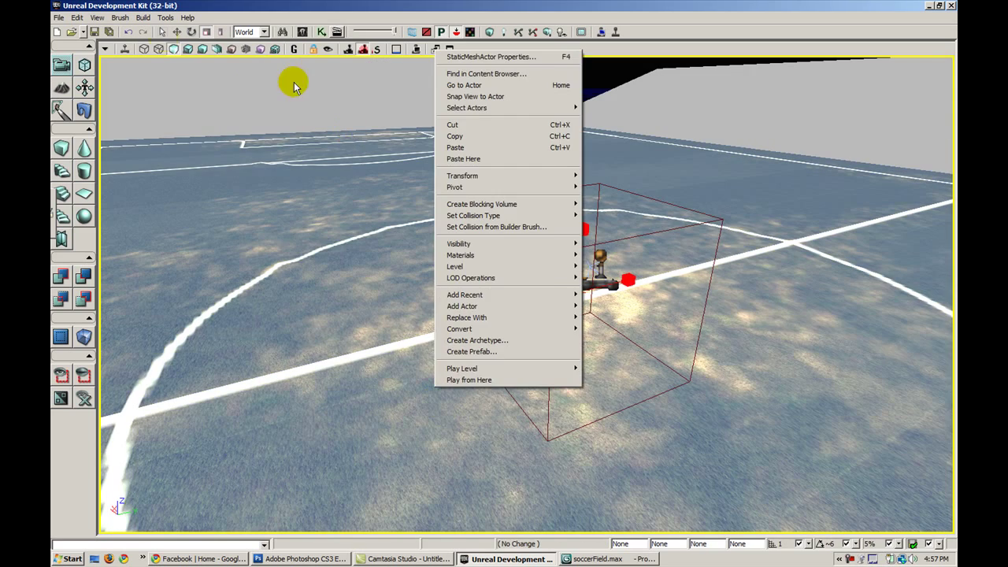
click(98, 17)
mouse_move(128, 31)
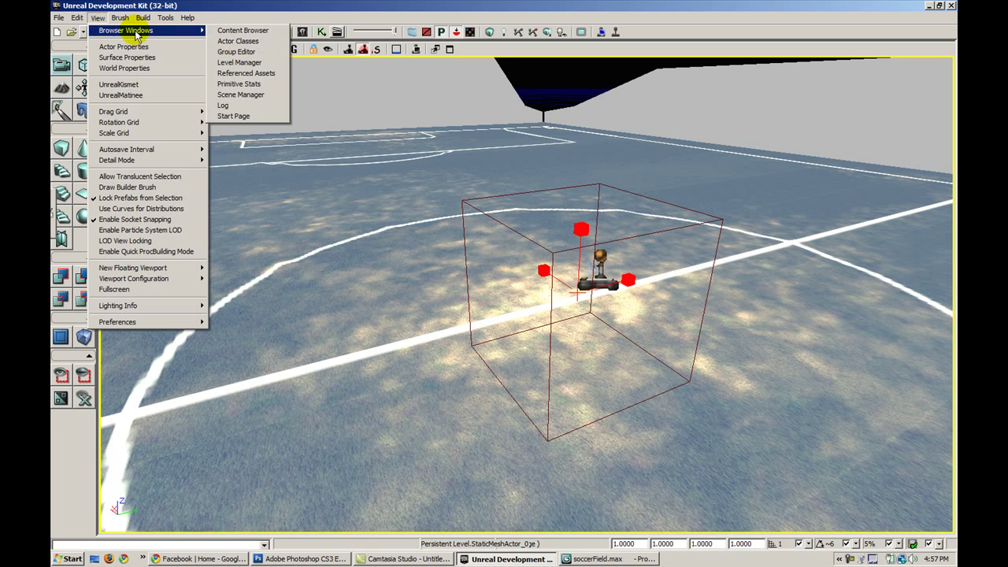
click(220, 38)
drag(221, 69, 316, 19)
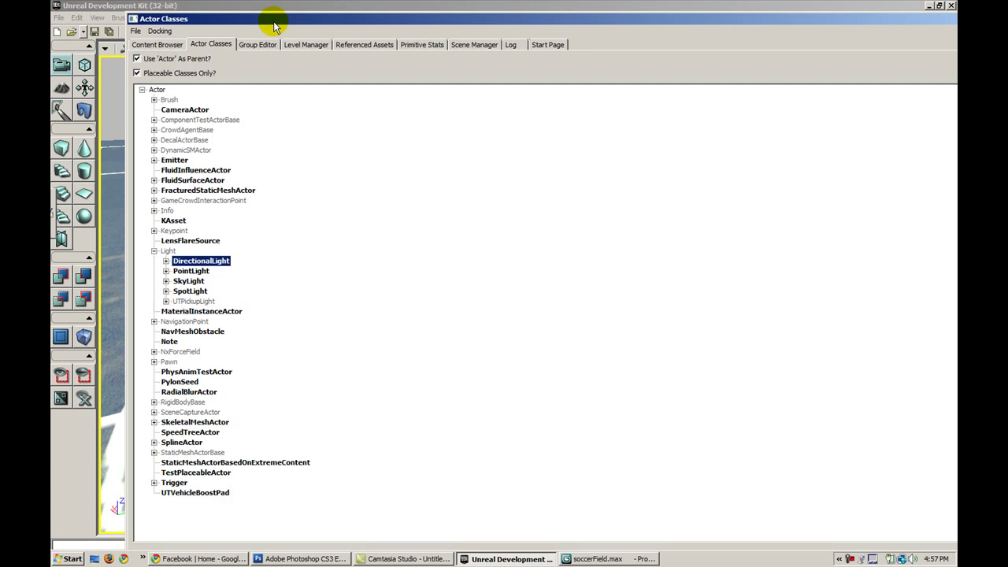
drag(268, 19, 658, 41)
Add a DirectionalLight to the field near the centre circle and raise it above the ground
click(347, 386)
right_click(347, 386)
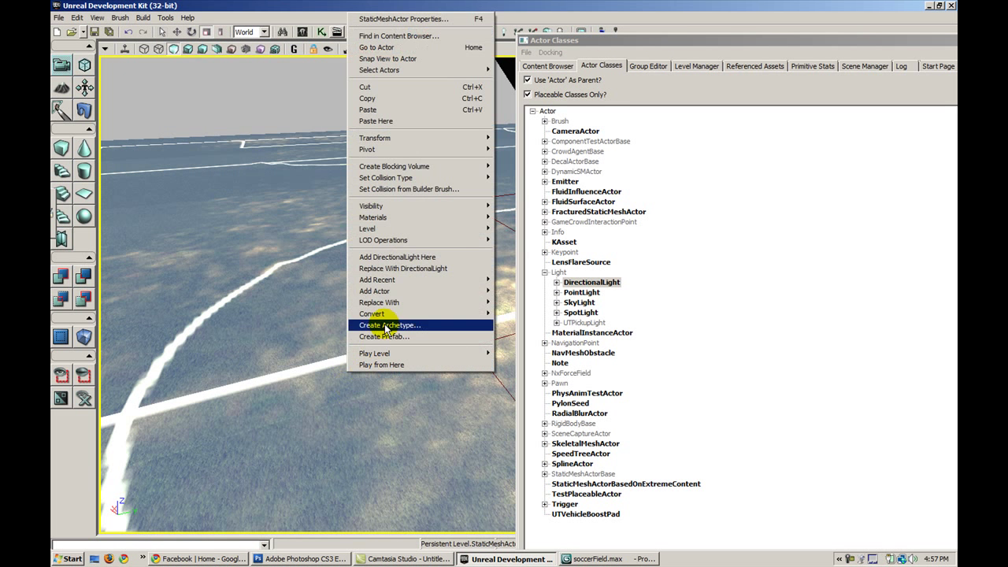
click(405, 260)
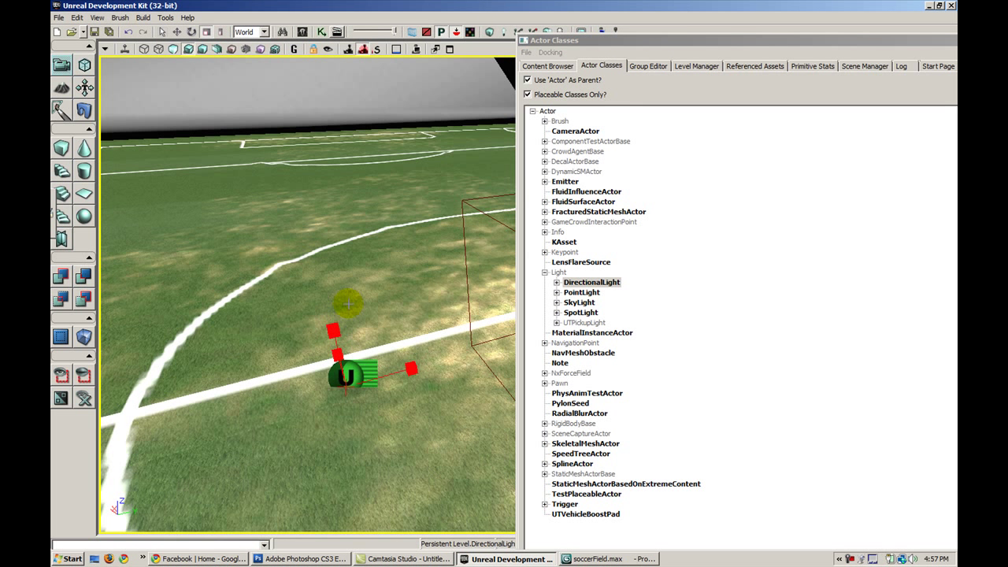
right_drag(348, 304, 360, 319)
key(w)
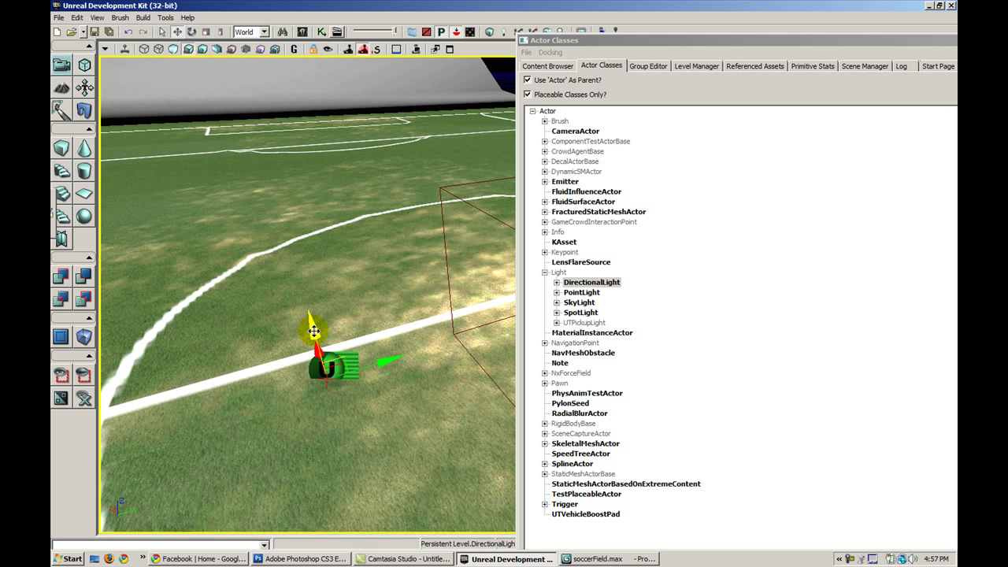
drag(313, 331, 250, 112)
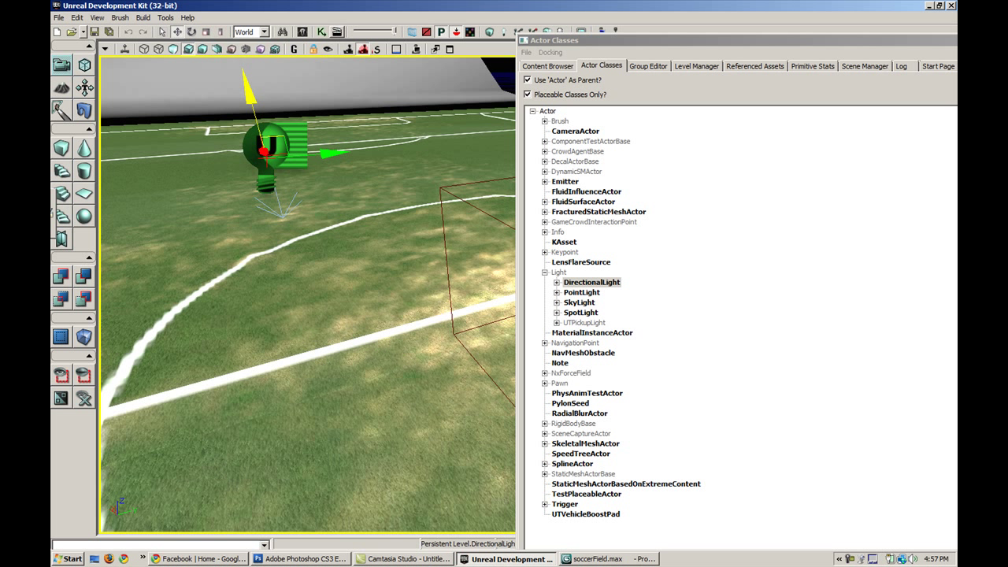
Duplicate the directional light beside the original and replace the copy with a SkyLight
click(579, 302)
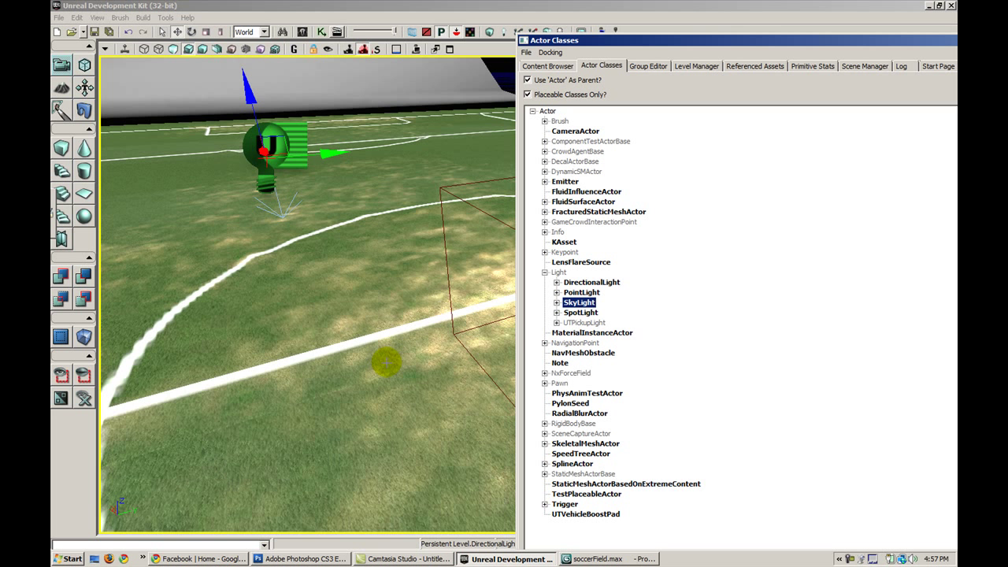
click(322, 156)
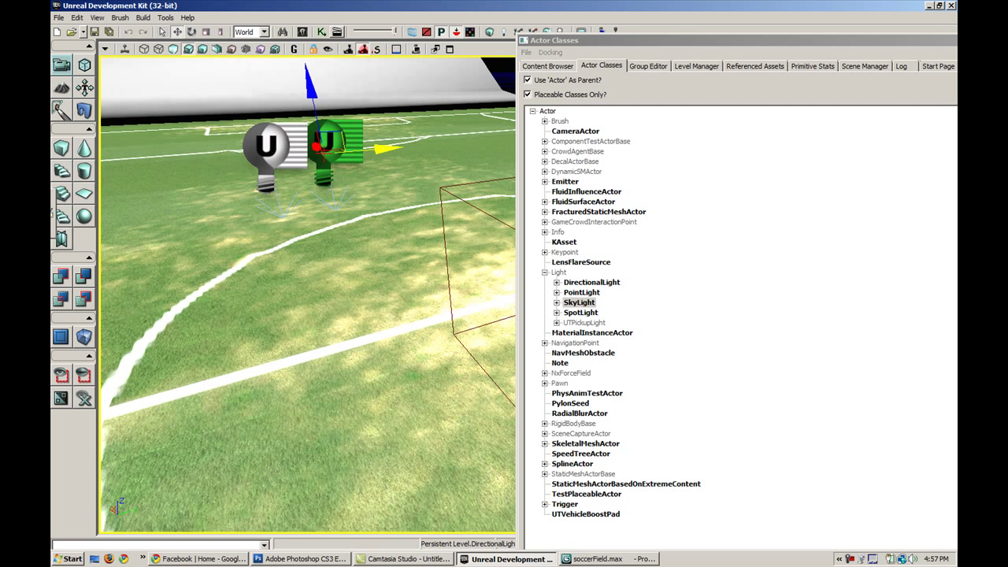
right_click(354, 140)
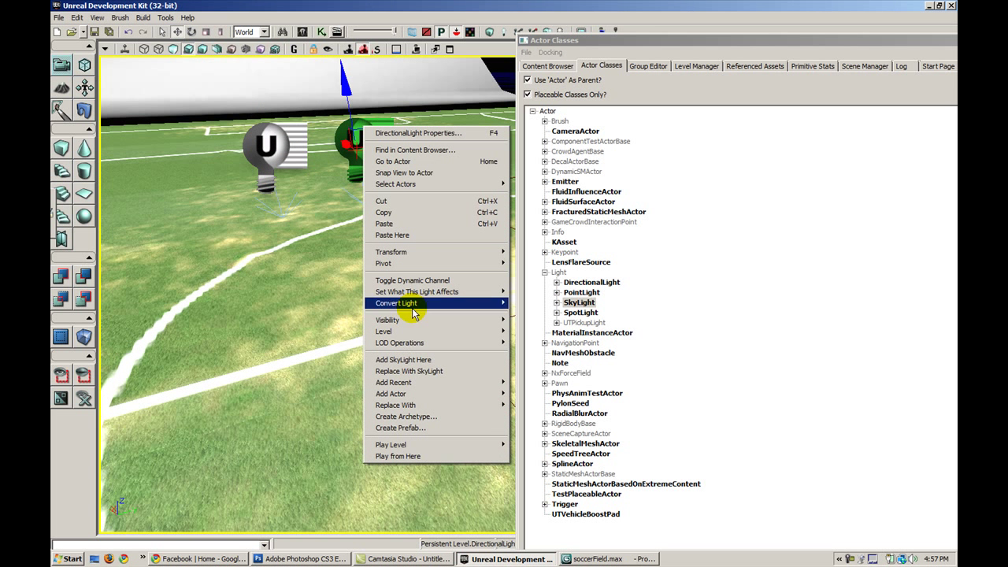
click(414, 372)
right_drag(412, 360, 394, 277)
click(353, 233)
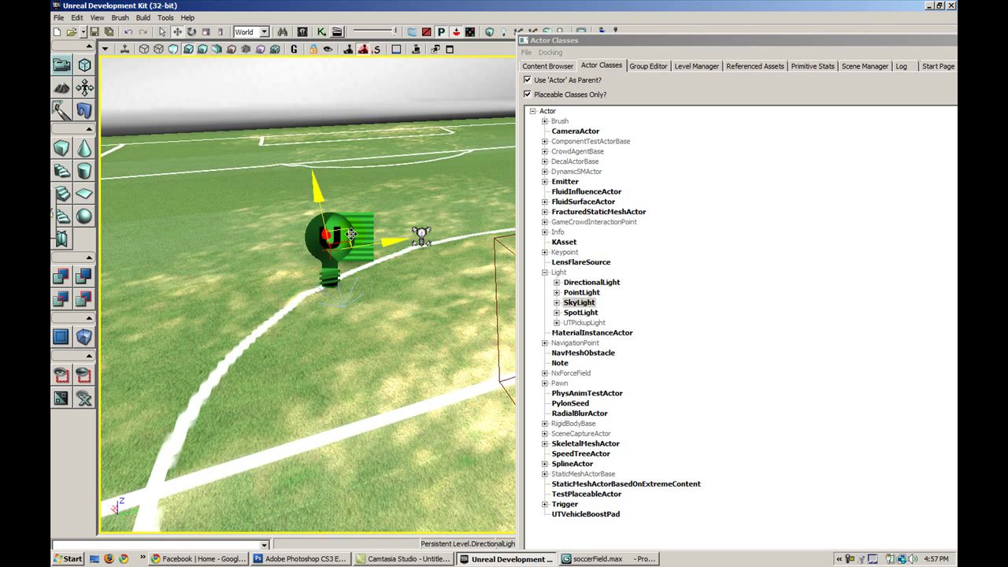
click(421, 230)
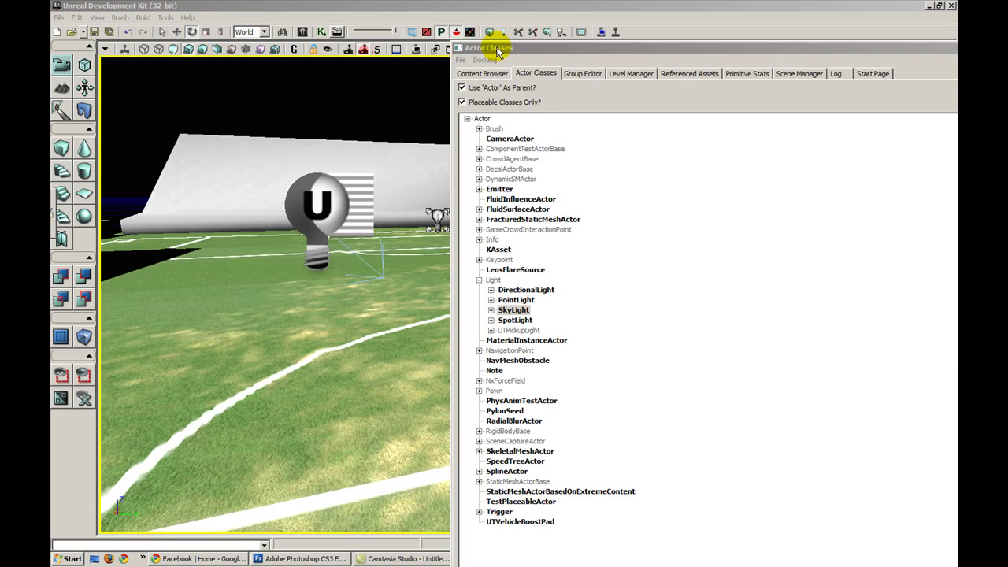
Place the S_UN_Sky_SM_SkyDome03 static mesh from the Content Browser into the level on the field
click(510, 68)
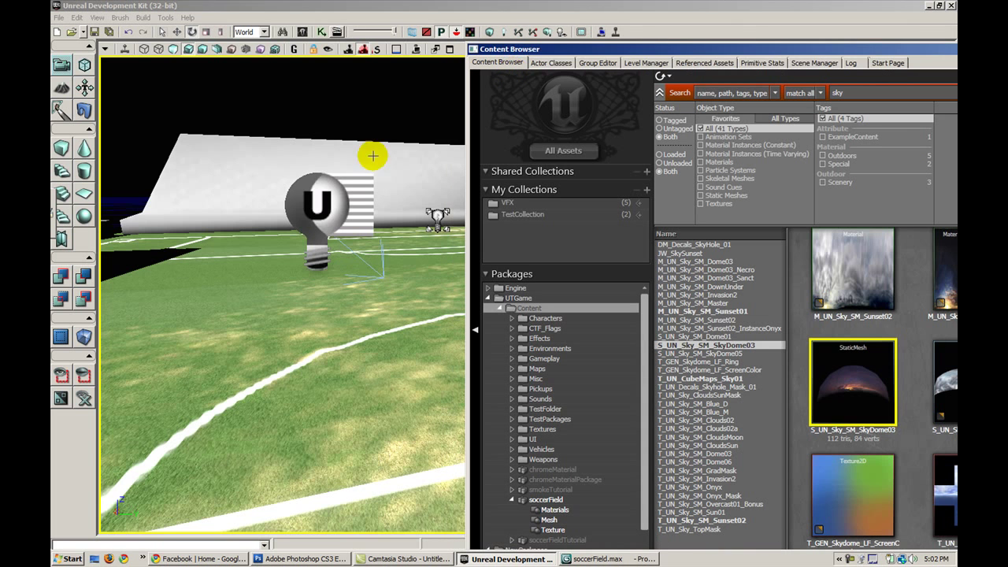
mouse_move(373, 156)
right_down()
mouse_move(374, 189)
mouse_move(368, 164)
mouse_move(393, 162)
mouse_move(338, 150)
mouse_move(374, 154)
right_up()
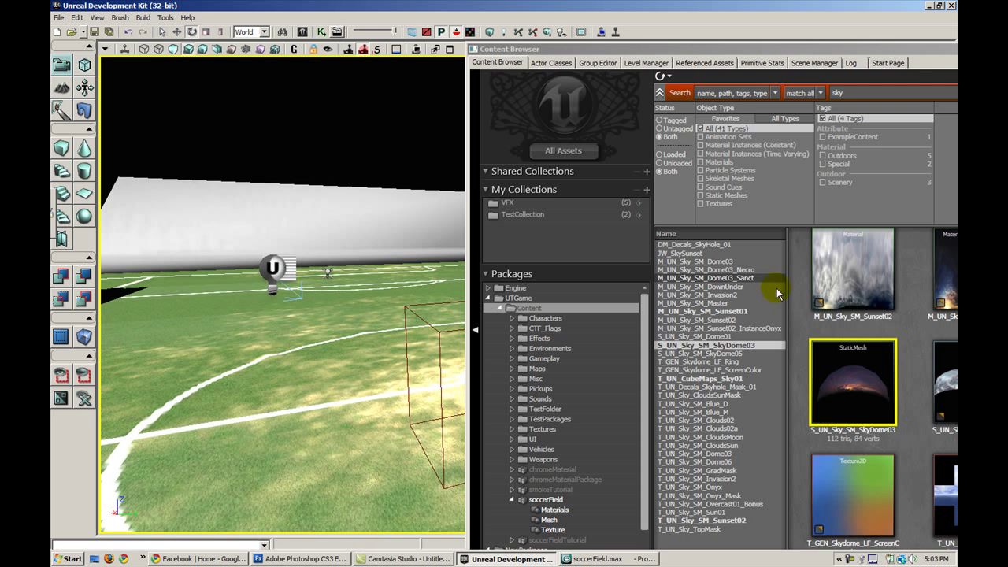
double_click(842, 50)
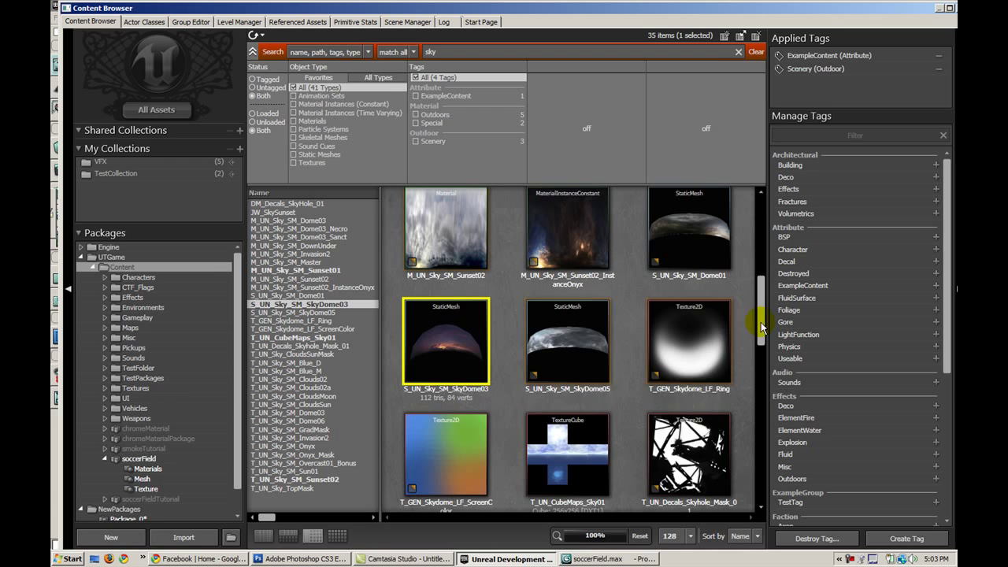
mouse_move(442, 315)
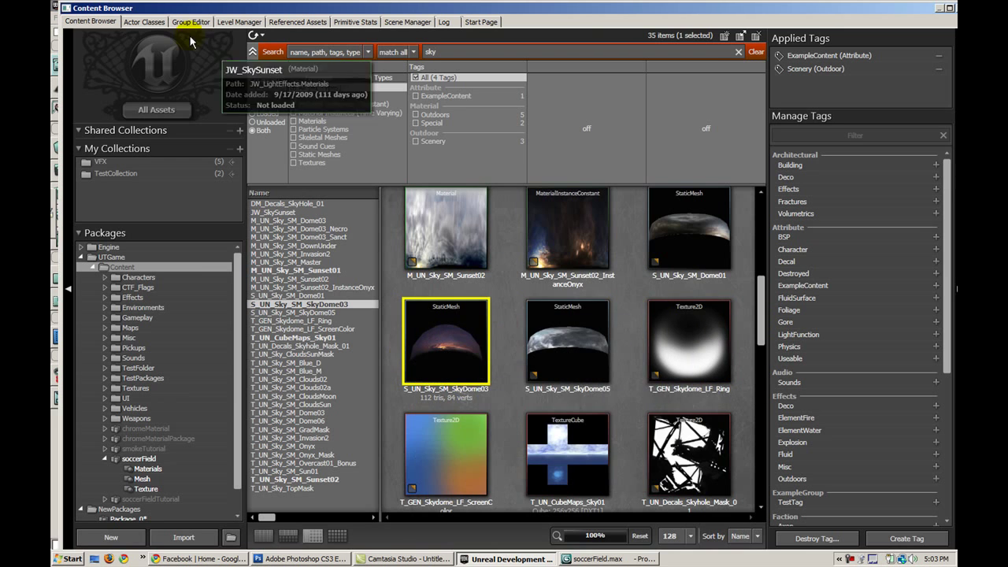
double_click(126, 10)
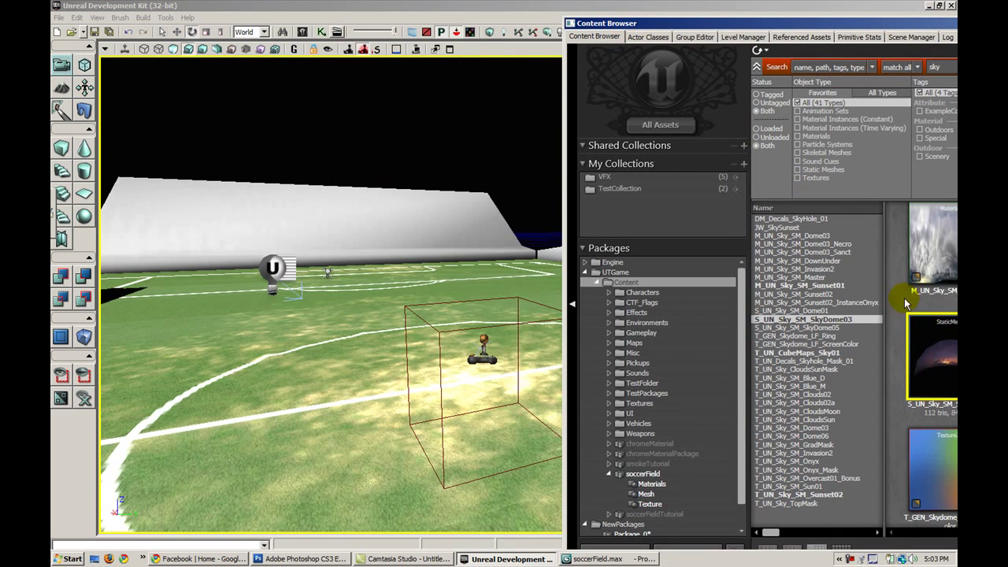
drag(933, 353, 321, 388)
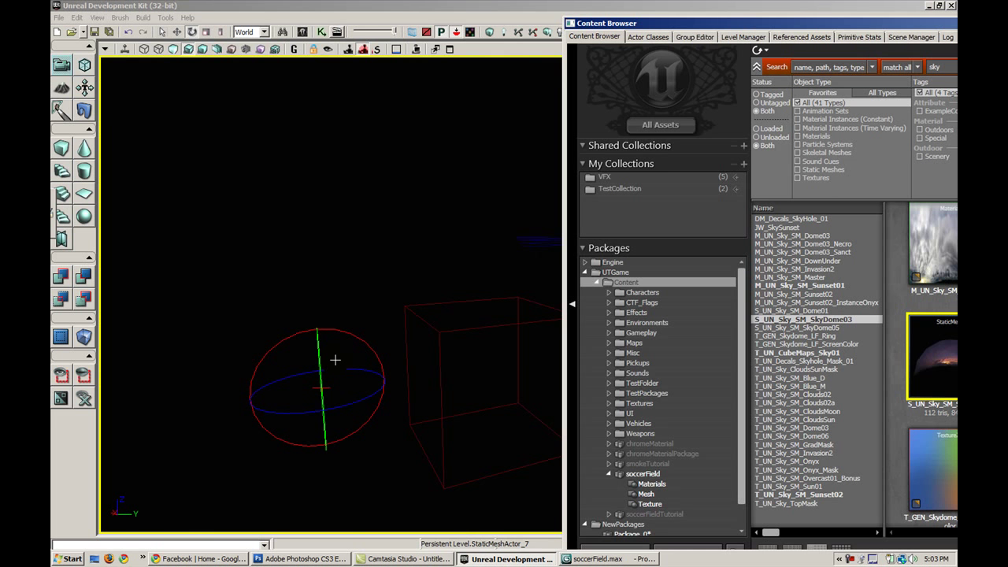
Disable Cast Shadow in the lighting properties of the sky dome's static mesh component
double_click(351, 281)
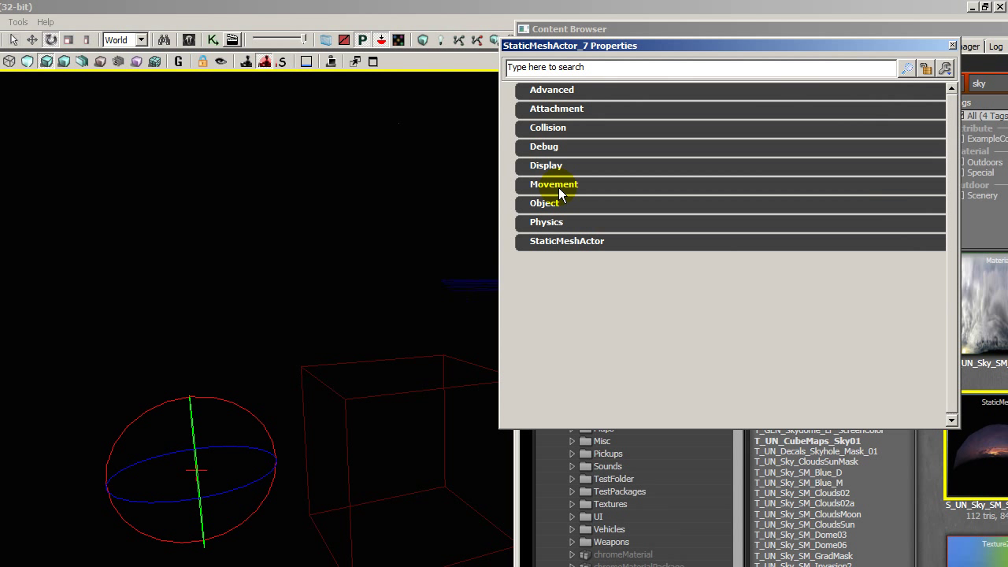
click(546, 241)
click(551, 242)
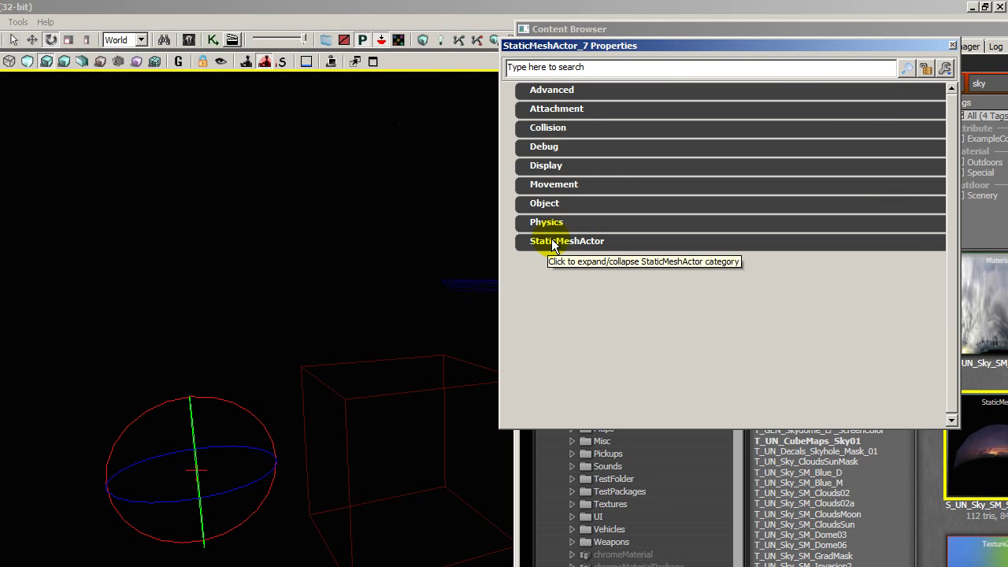
click(557, 242)
click(592, 265)
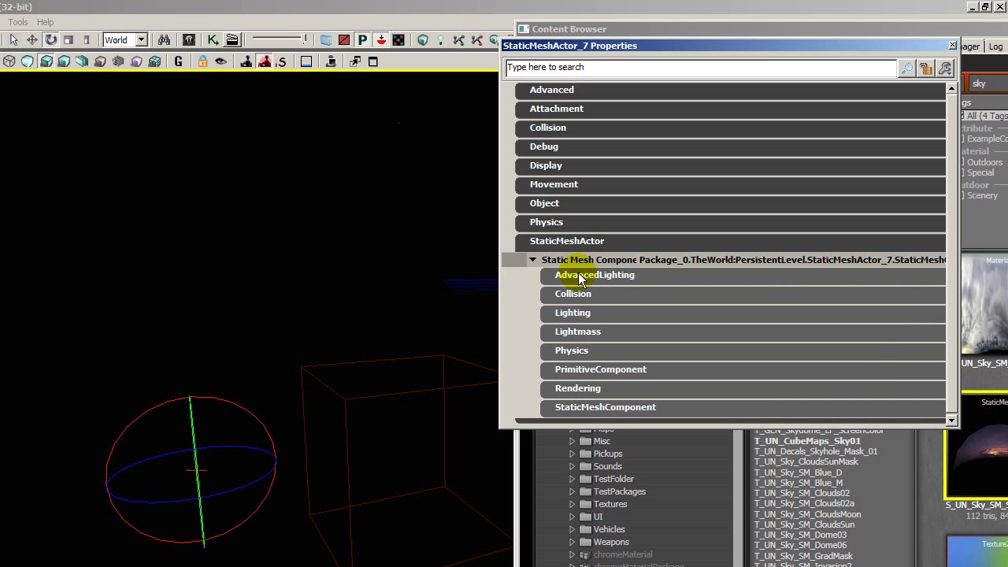
click(572, 312)
scroll(597, 300, down, 1)
scroll(596, 300, down, 2)
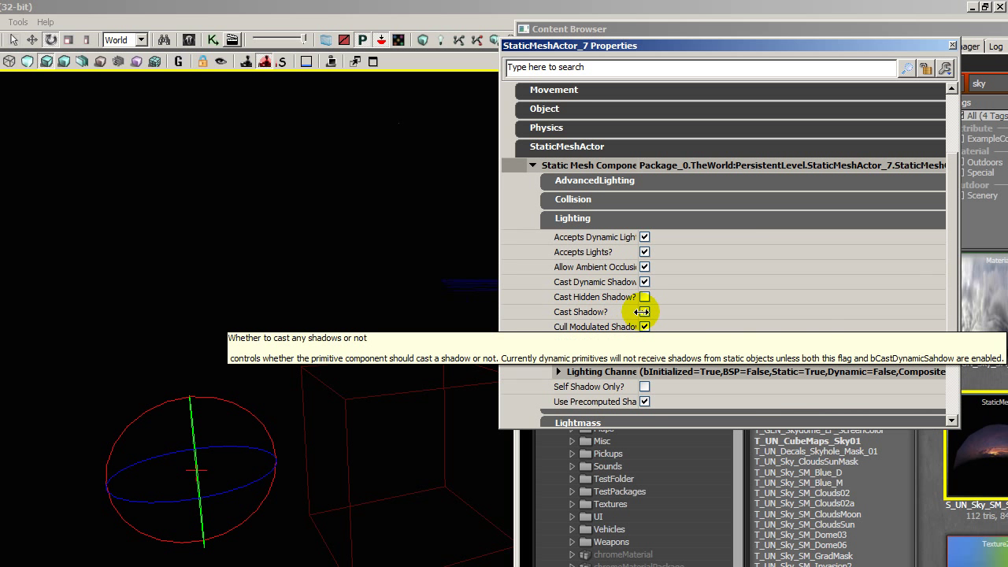
click(645, 313)
click(572, 218)
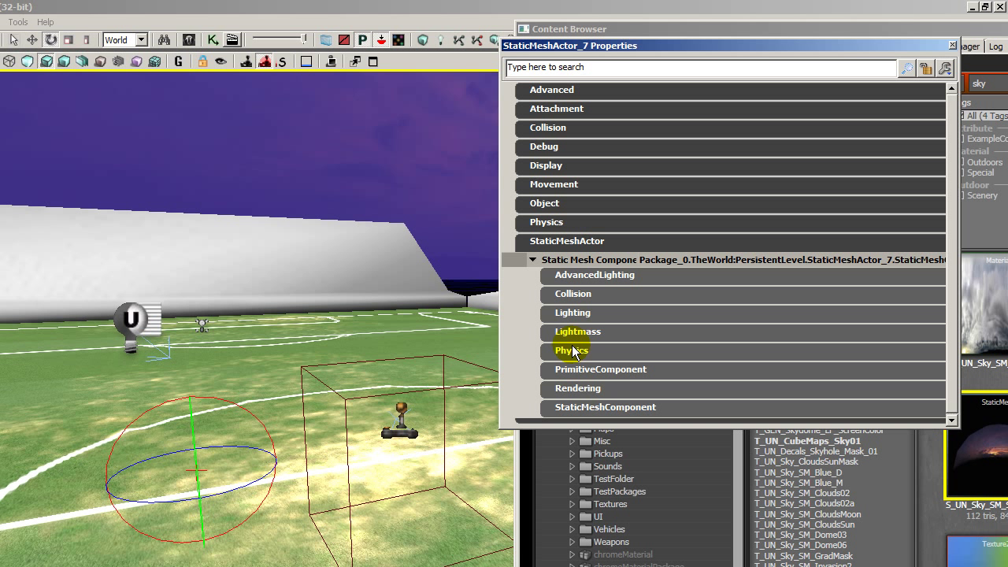
Set the sky dome's location to X 0, Y 0, Z 0 in its movement properties
click(550, 243)
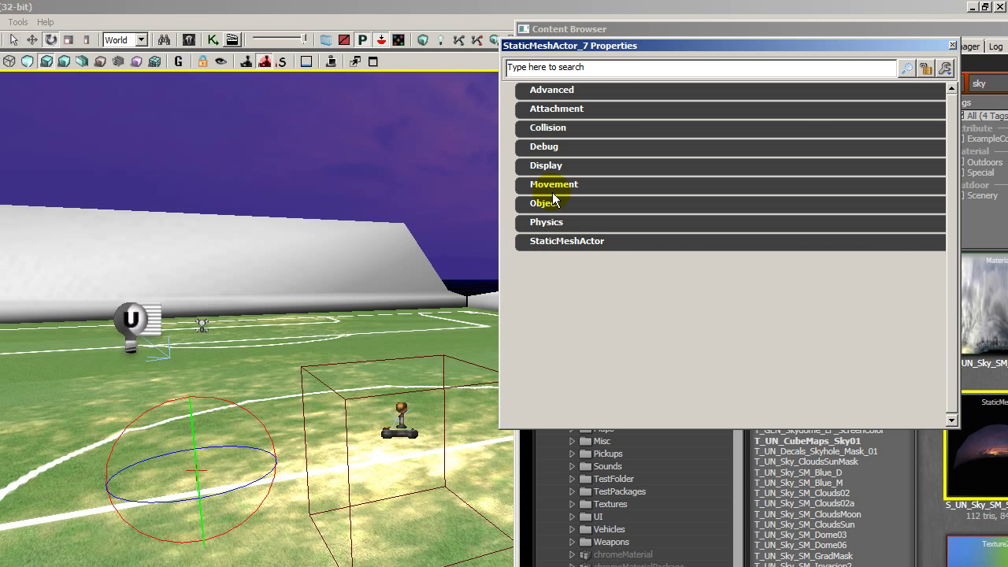
click(554, 185)
click(556, 203)
click(674, 217)
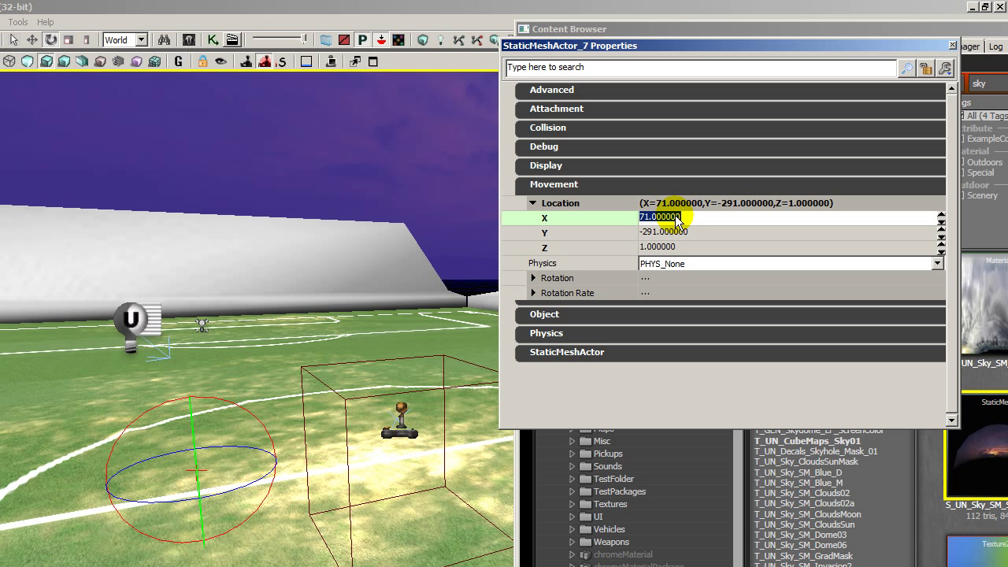
text(0)
key(Tab)
text(0)
key(Tab)
text(0)
key(Return)
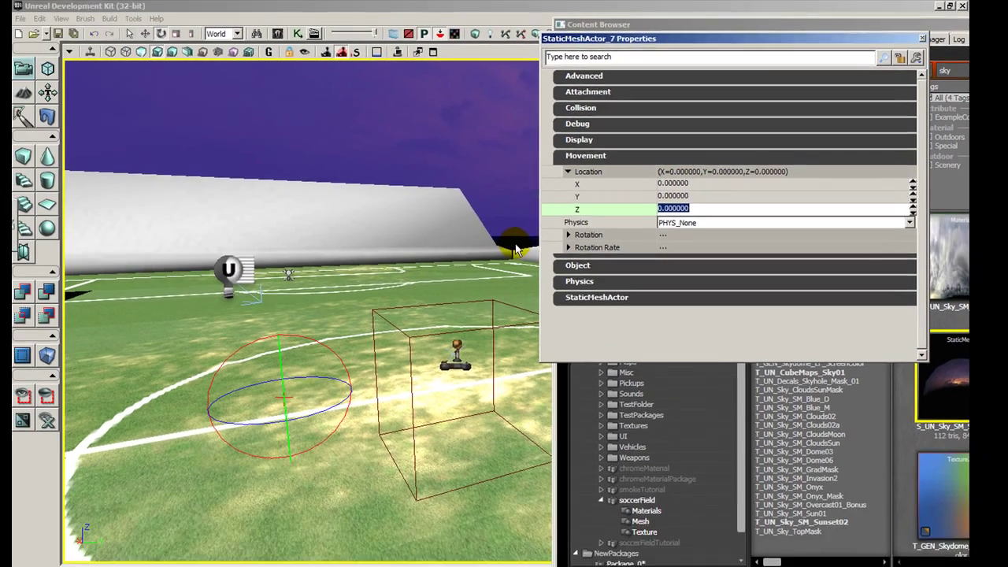
Deselect the sky dome and close its properties window and the Content Browser
click(475, 298)
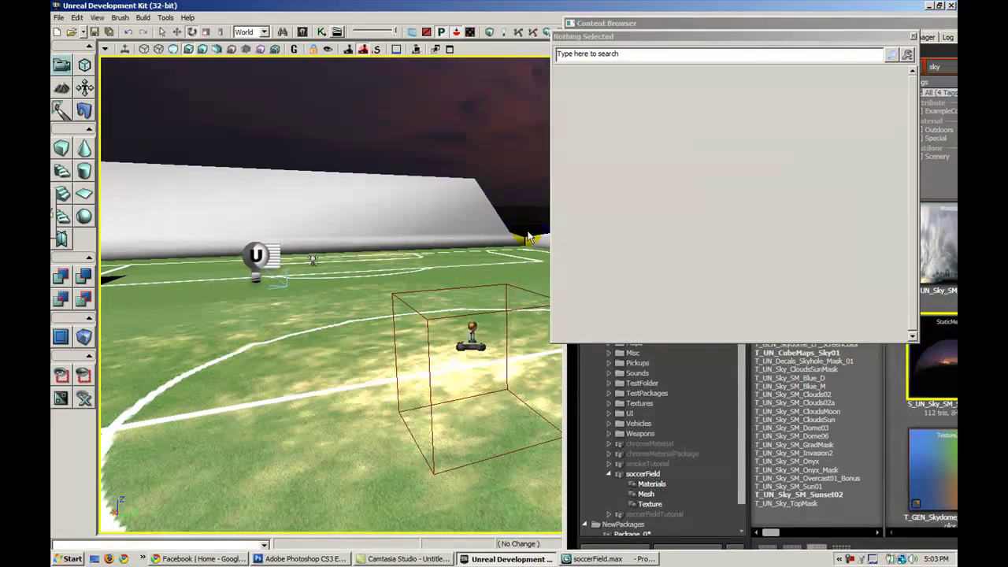
click(913, 35)
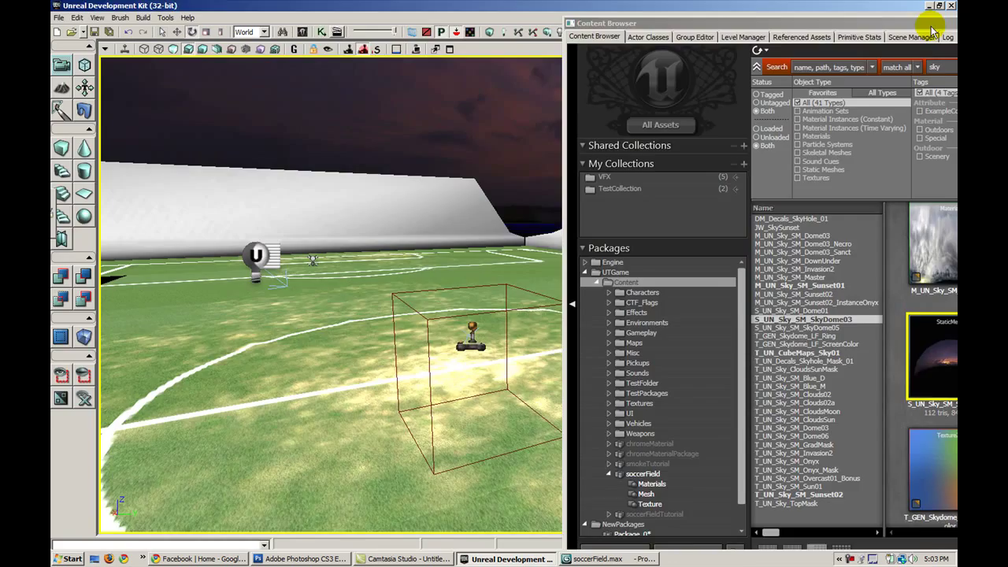
drag(932, 25, 412, 60)
click(947, 57)
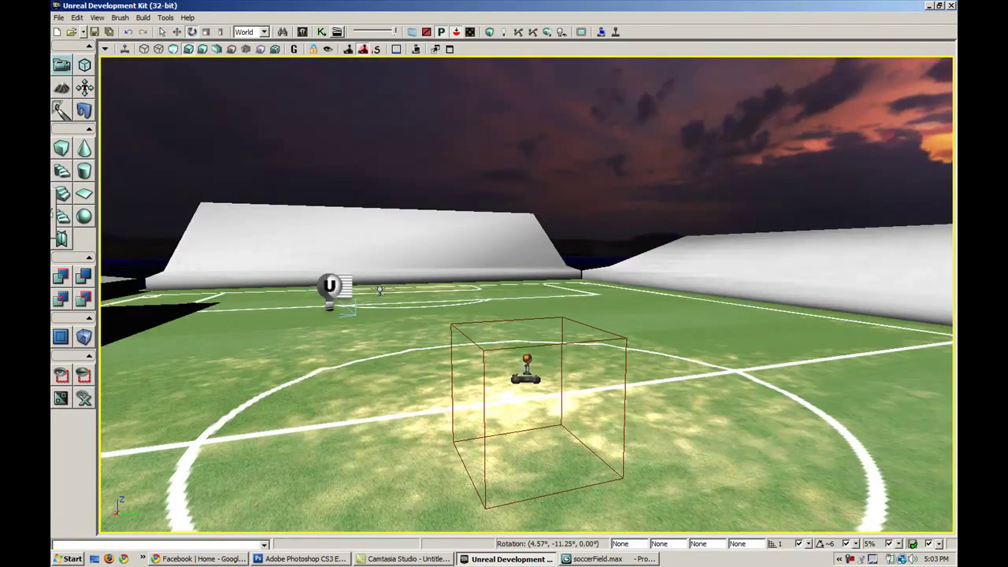
Rotate the sky dome about its vertical axis to bring the bright sunset behind the directional light, and deselect the dome
middle_drag(527, 294, 560, 303)
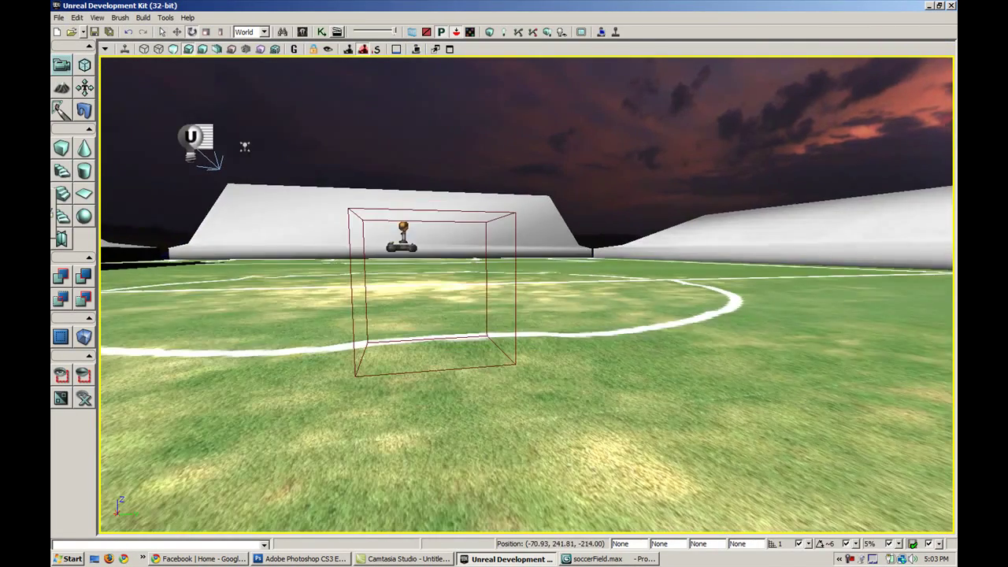
right_drag(560, 303, 650, 194)
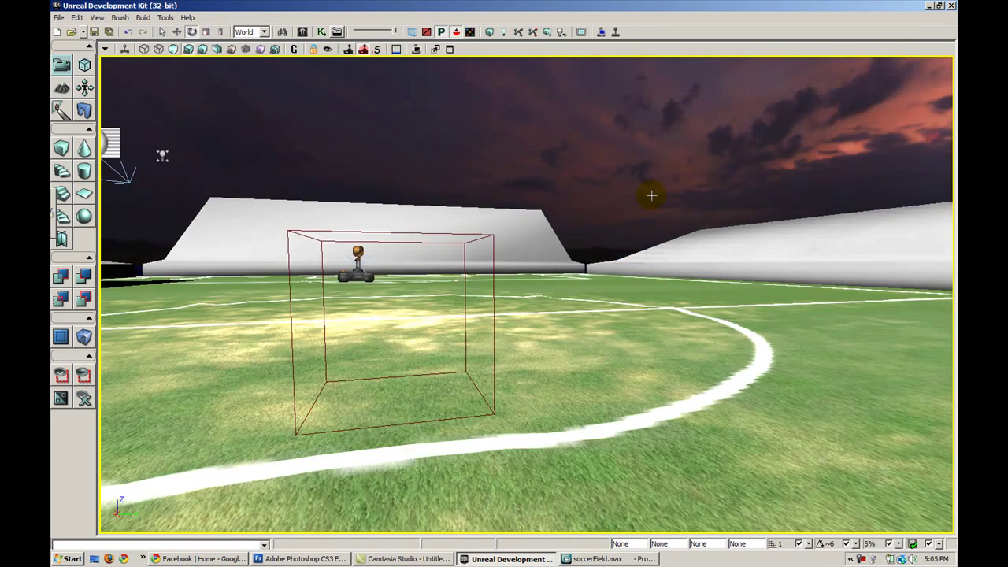
click(651, 194)
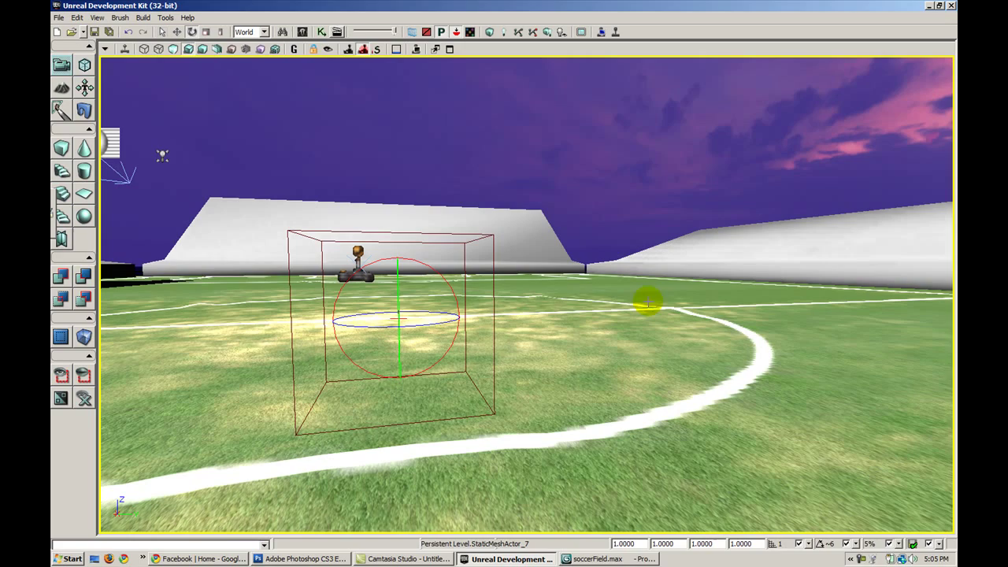
drag(458, 318, 402, 318)
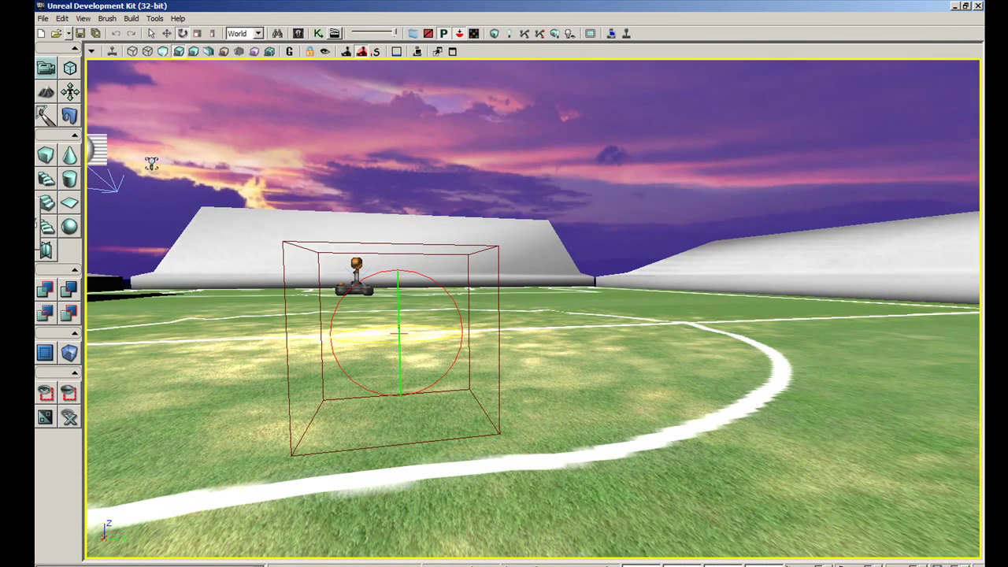
right_drag(606, 326, 473, 315)
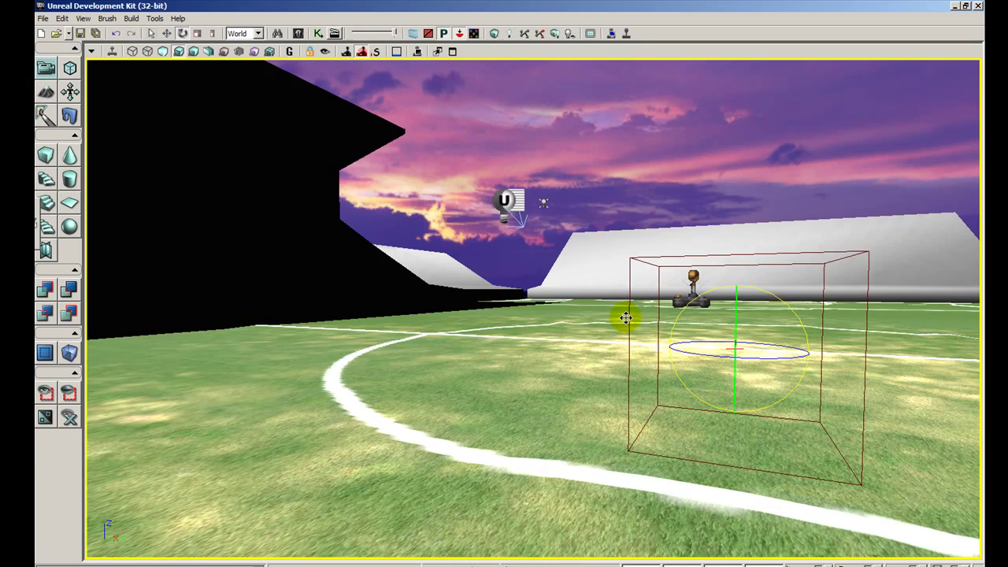
right_drag(583, 318, 603, 323)
drag(556, 317, 556, 299)
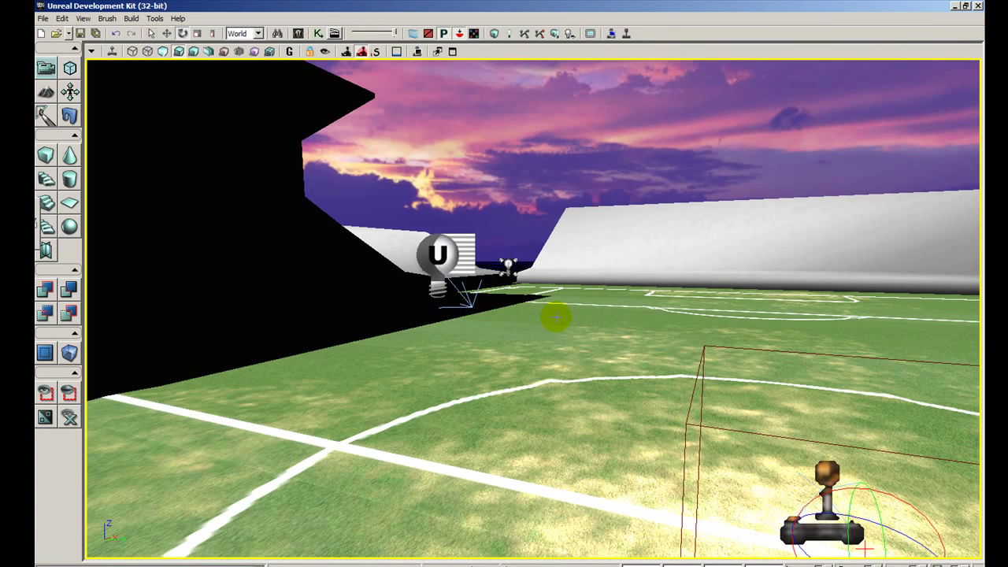
ctrl+click(488, 200)
mouse_move(489, 200)
right_down()
mouse_move(487, 158)
mouse_move(489, 181)
right_up()
middle_drag(488, 201, 485, 262)
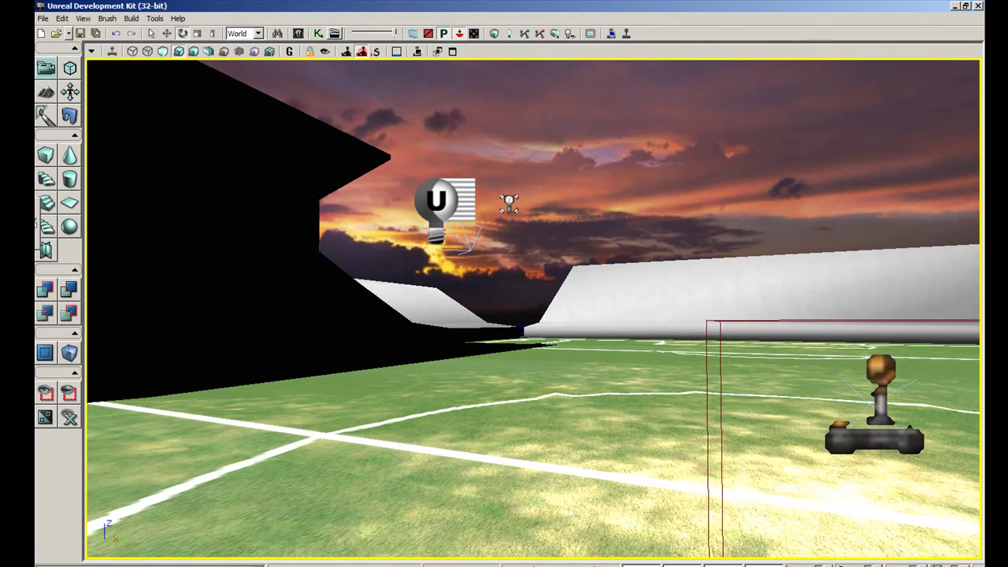
Rotate the directional light about its vertical axis so it shines from the sunset's direction across the field
click(470, 197)
right_drag(604, 241, 552, 275)
middle_drag(551, 276, 571, 229)
middle_drag(504, 335, 507, 291)
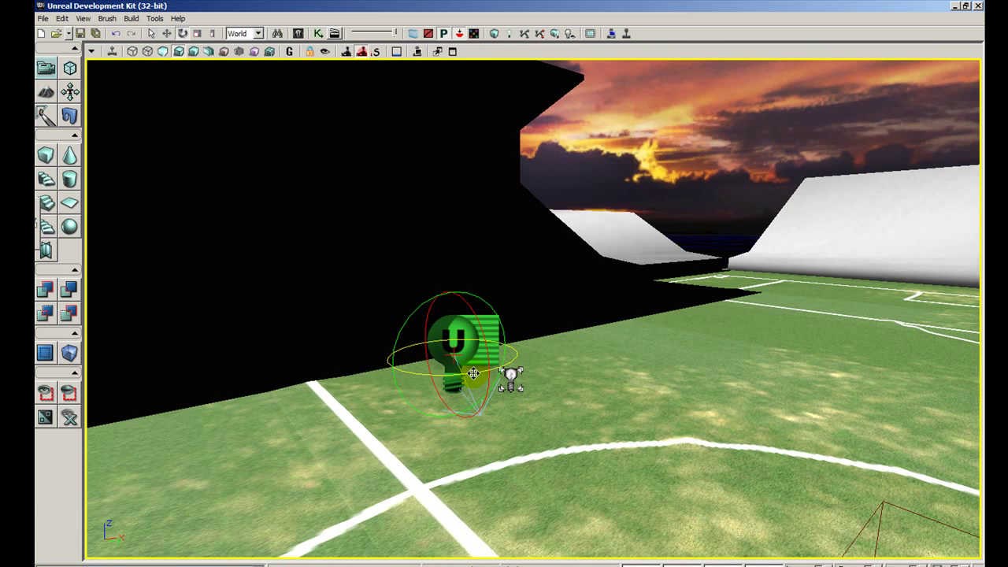
drag(474, 373, 436, 374)
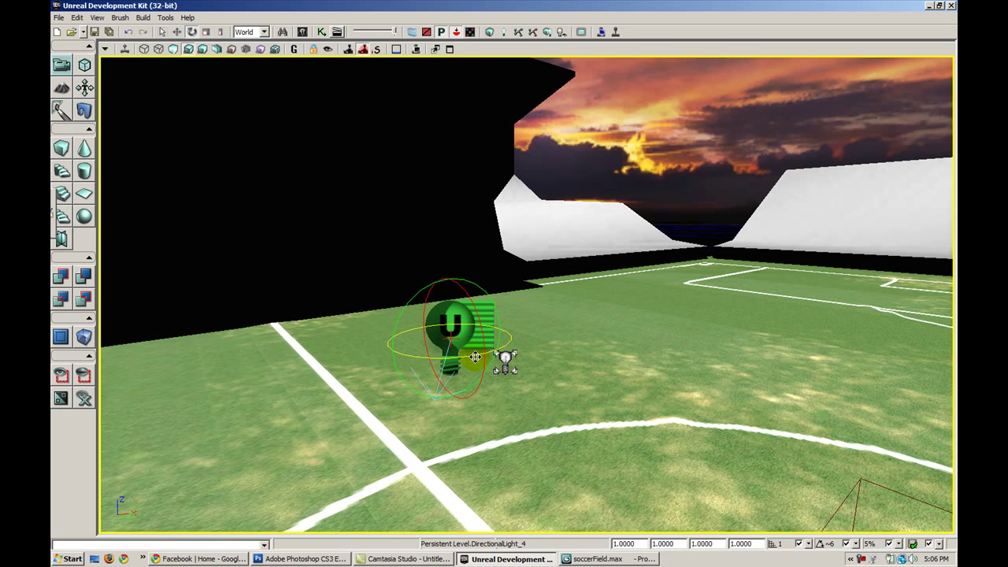
drag(475, 357, 473, 356)
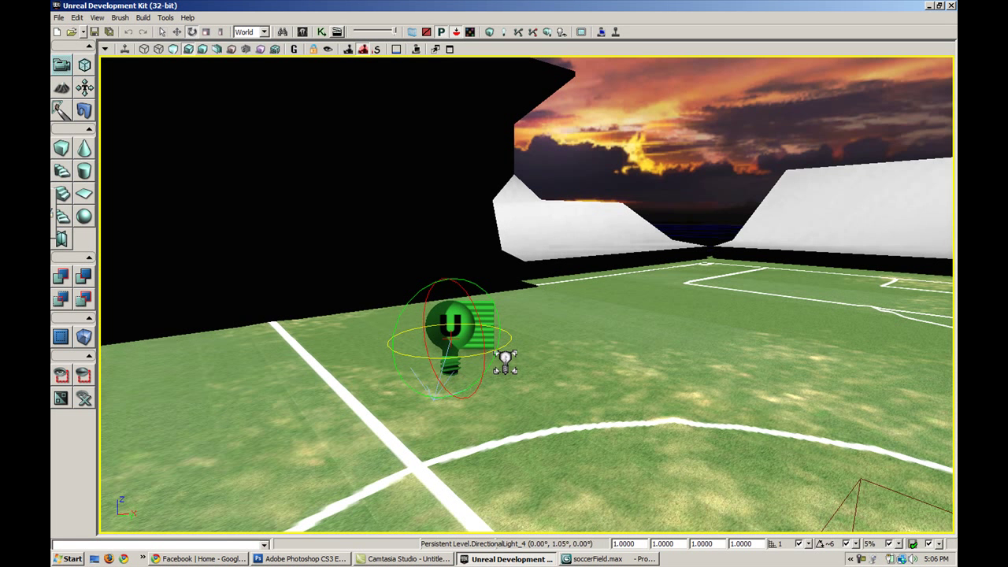
Open the directional light's properties and expand its LightComponent settings to review the brightness, shadow and light color options
double_click(475, 357)
click(605, 148)
click(614, 162)
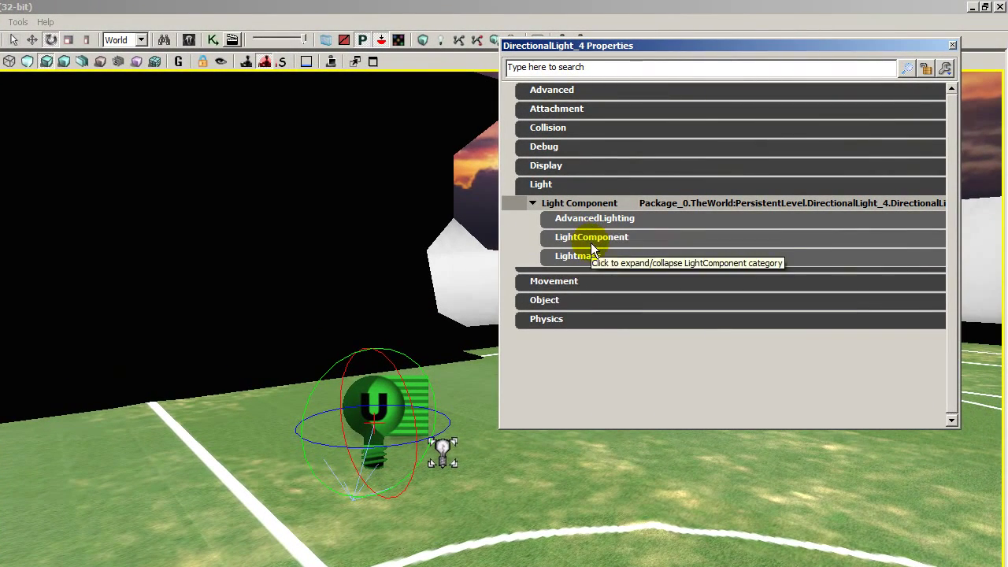
click(626, 181)
click(595, 226)
click(605, 239)
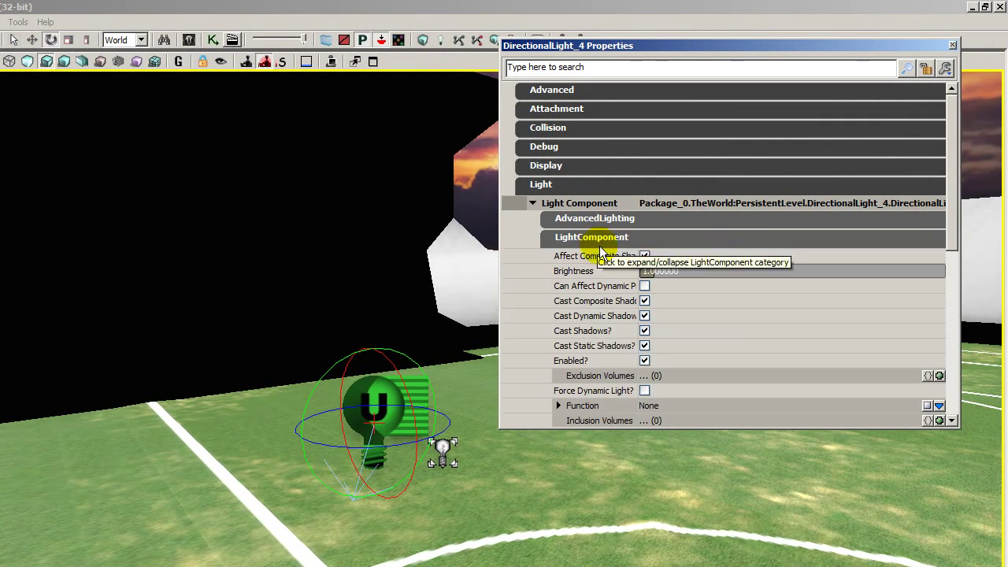
scroll(605, 284, down, 1)
scroll(622, 236, down, 3)
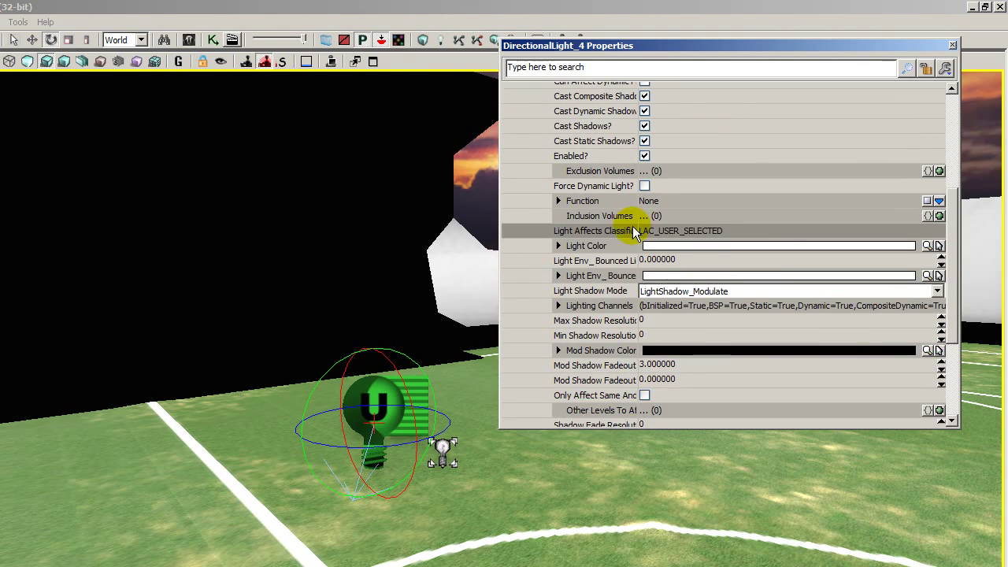
scroll(640, 236, up, 1)
scroll(635, 255, up, 1)
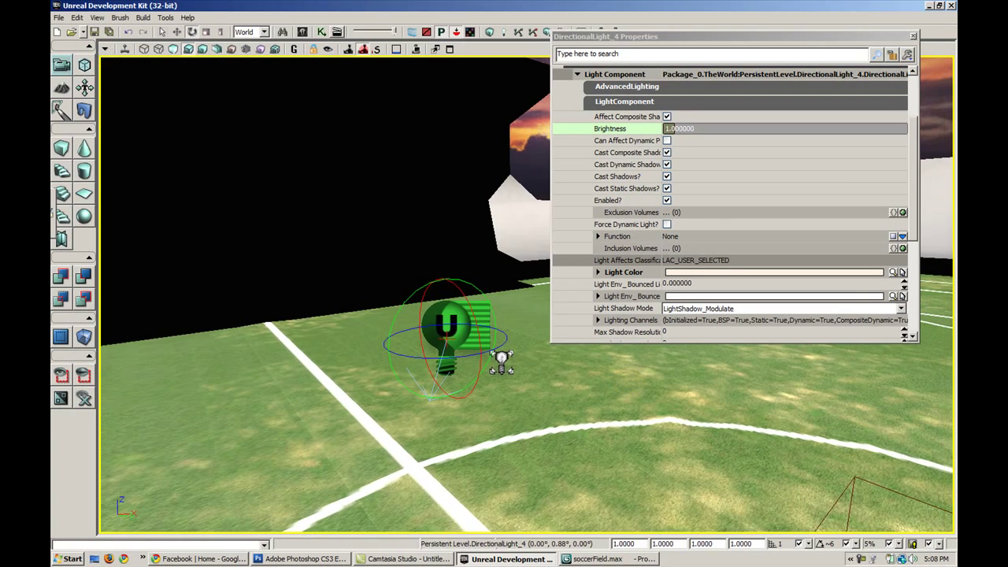
Set the directional light's brightness to 0.8 and expand its Light Color channels
right_drag(623, 386, 652, 387)
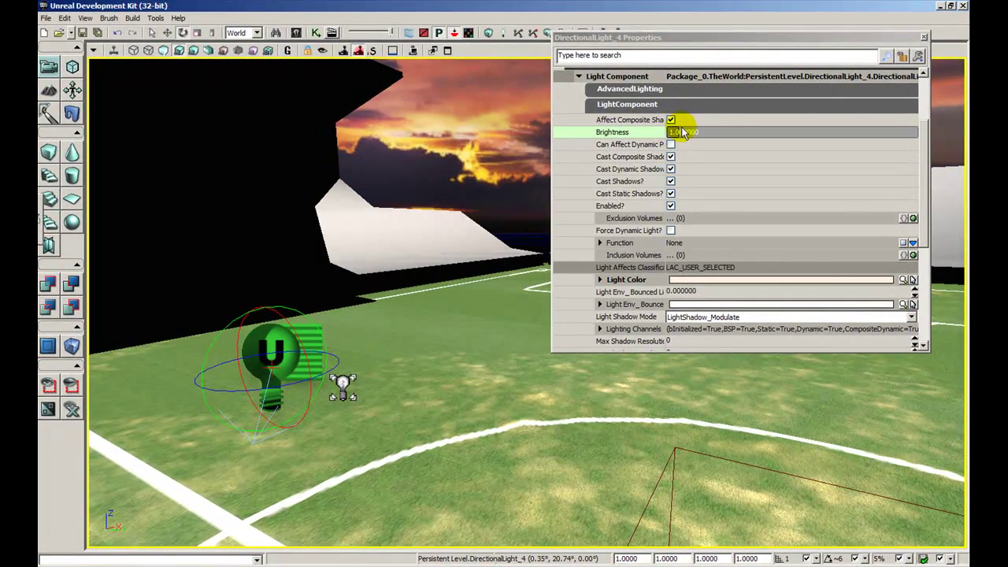
click(683, 133)
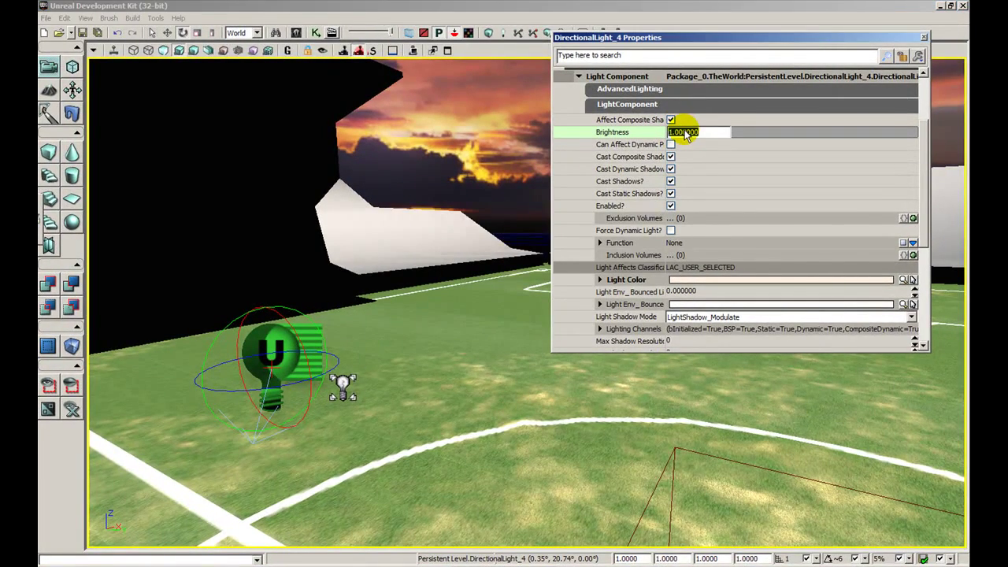
text(.8)
key(Return)
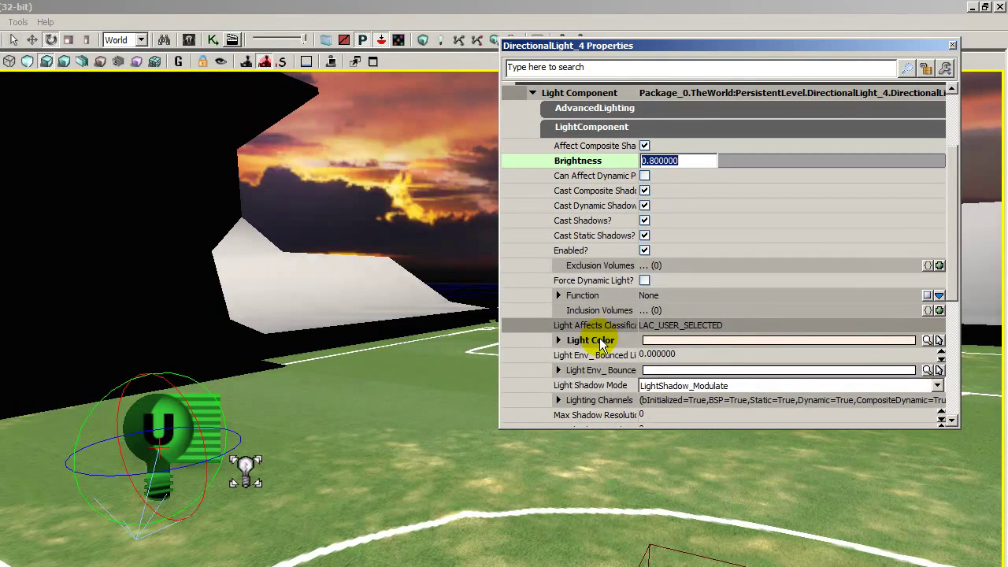
click(601, 341)
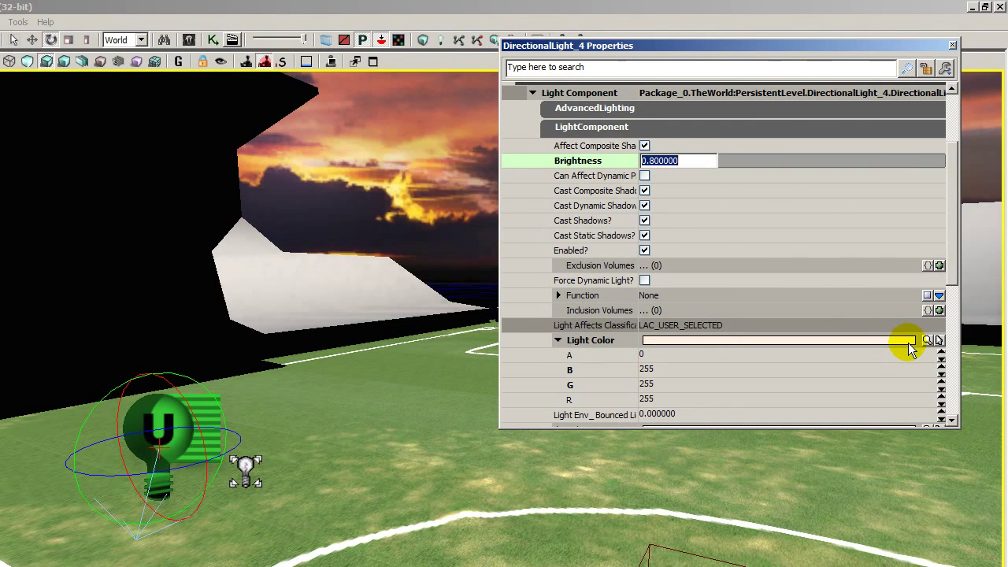
scroll(957, 275, down, 1)
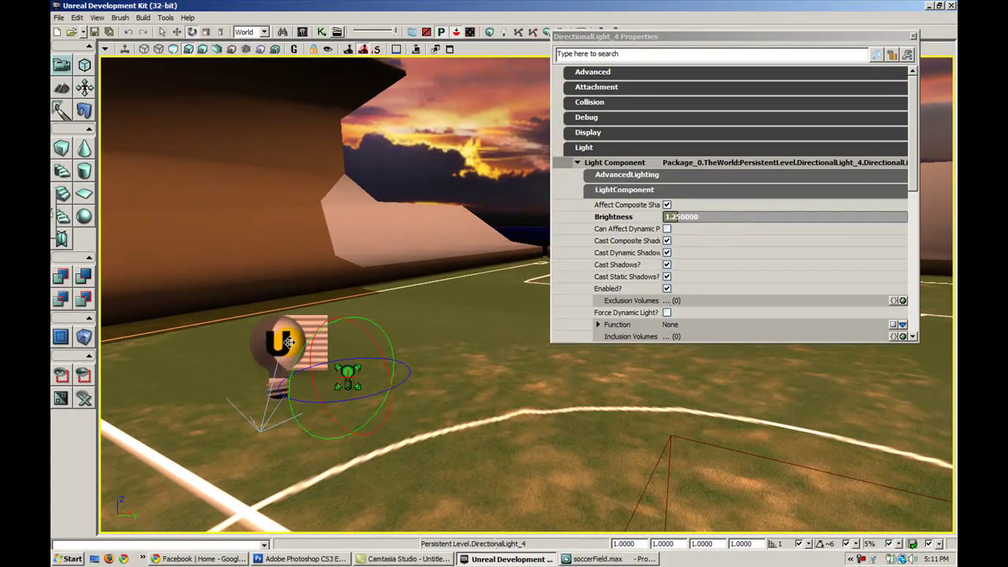
Reselect the directional light and review its brightness, Light Color and Mod Shadow Color settings, collapsing the shadow color channels
click(283, 341)
scroll(693, 232, down, 2)
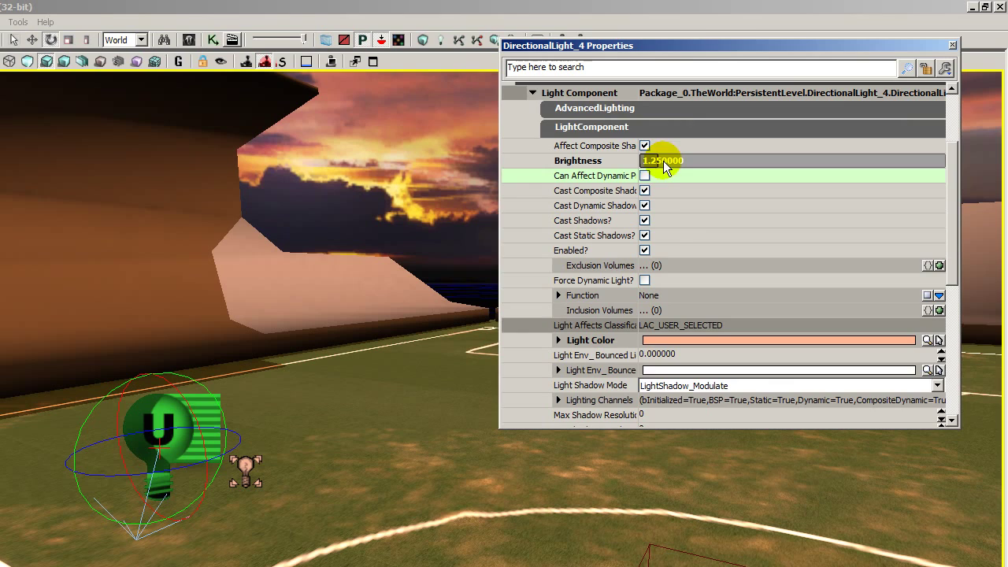
scroll(687, 263, down, 3)
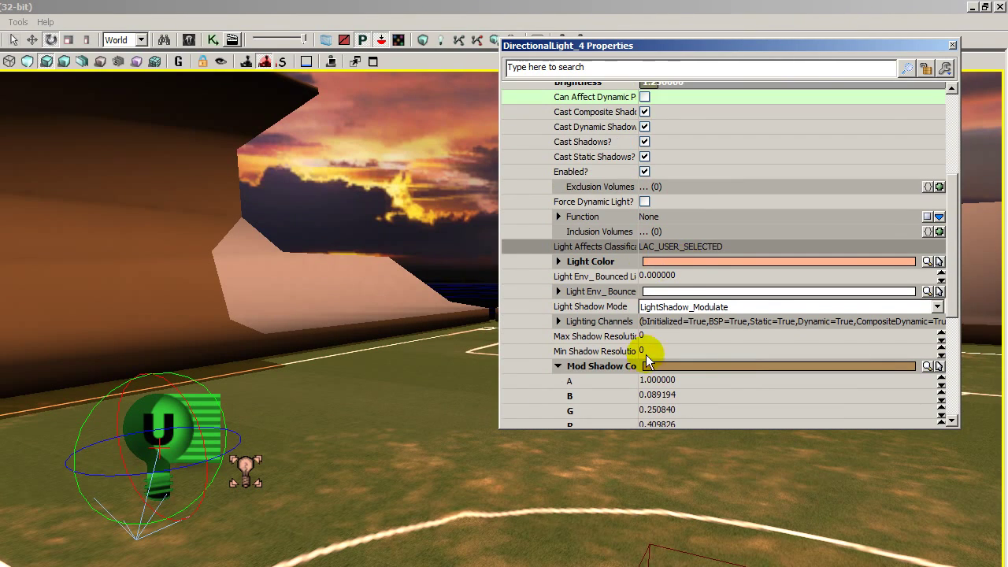
scroll(630, 346, down, 2)
click(560, 319)
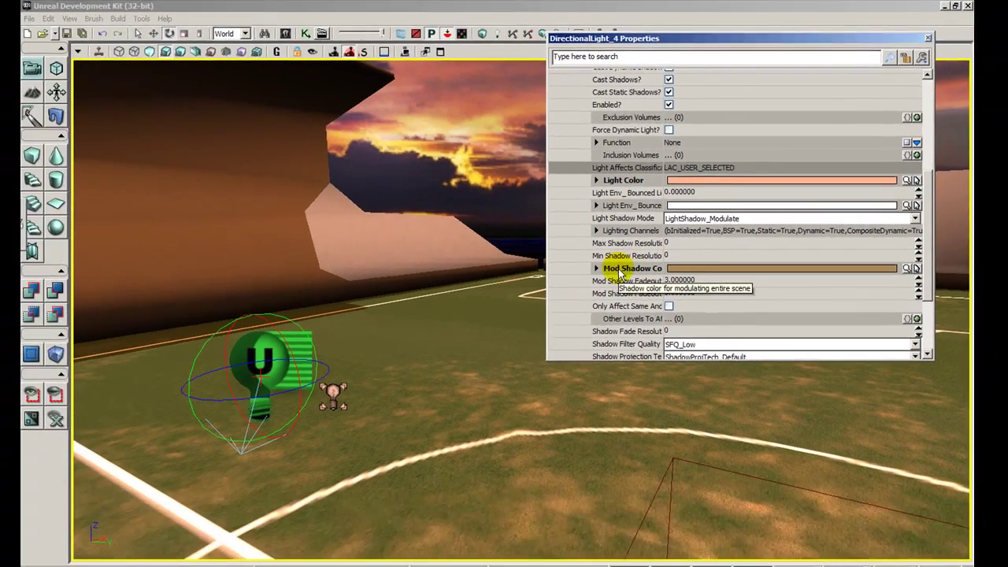
click(618, 272)
click(618, 273)
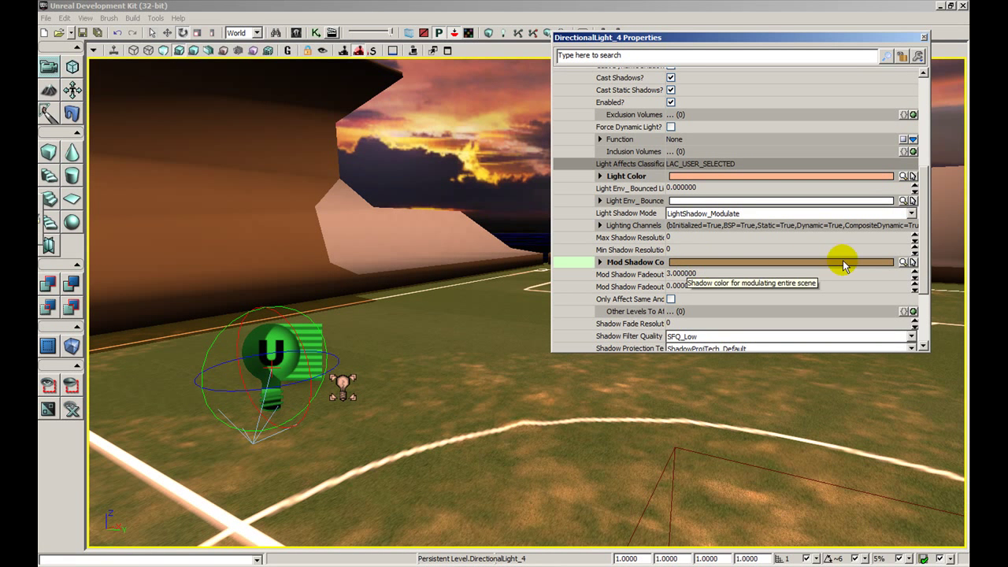
mouse_move(349, 272)
right_down()
mouse_move(358, 281)
mouse_move(350, 272)
right_up()
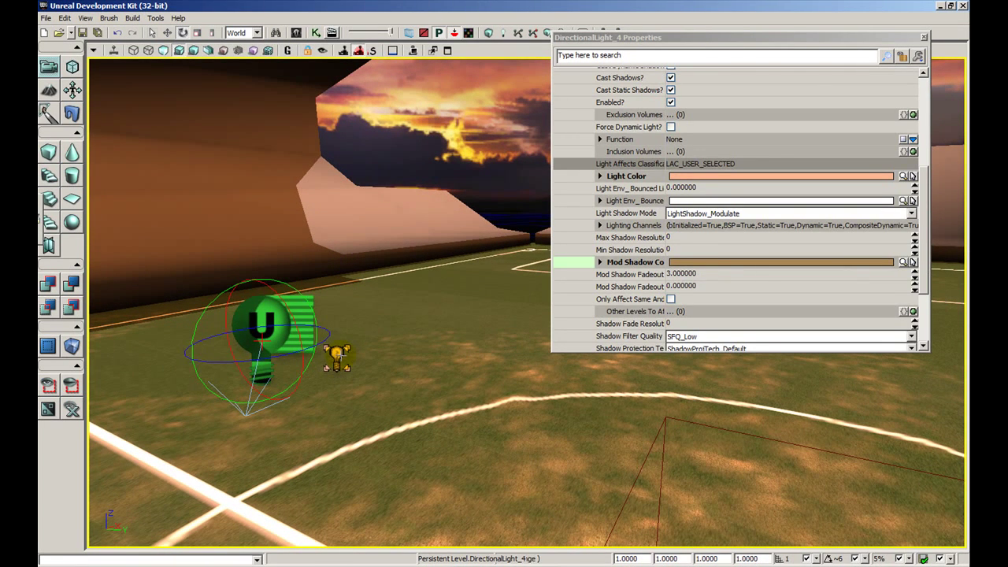
Select the sky light beside the directional light and try a brightness of 1
click(337, 356)
click(658, 219)
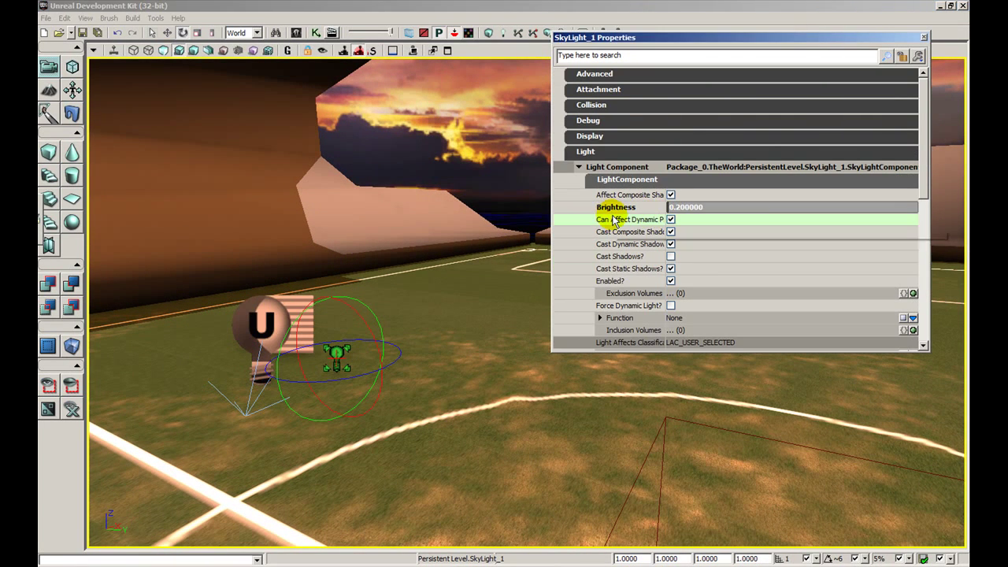
scroll(677, 236, down, 3)
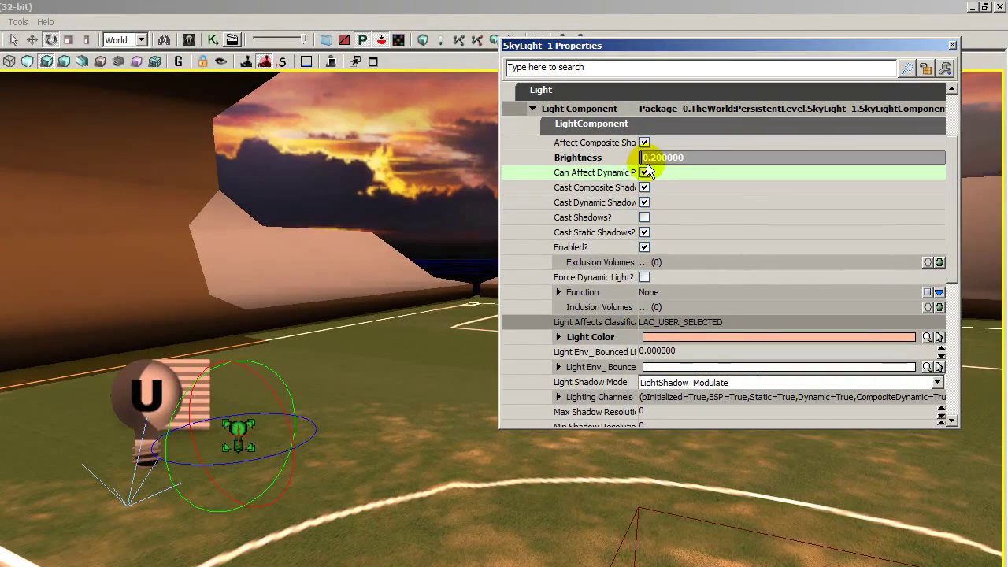
click(650, 158)
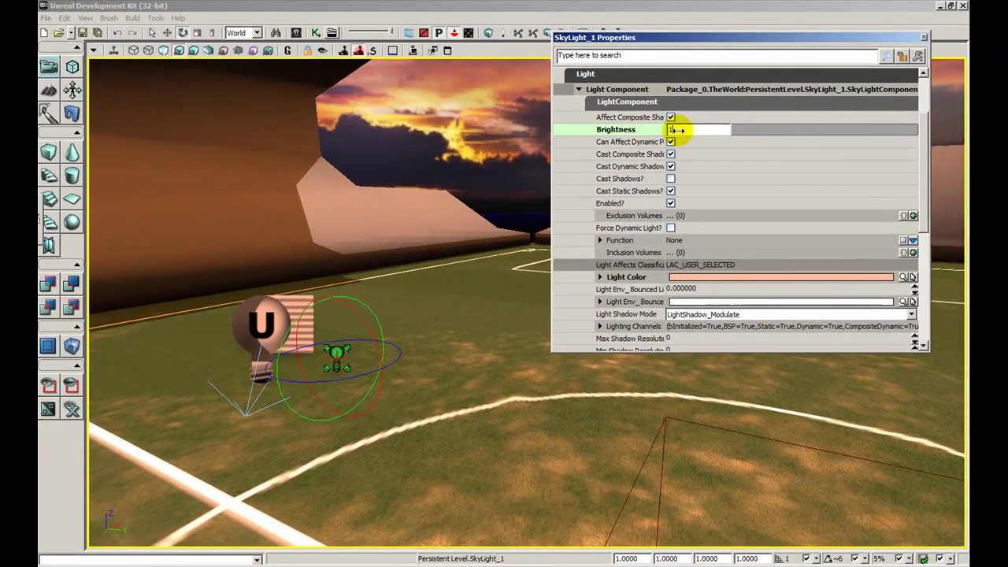
text(1)
key(Return)
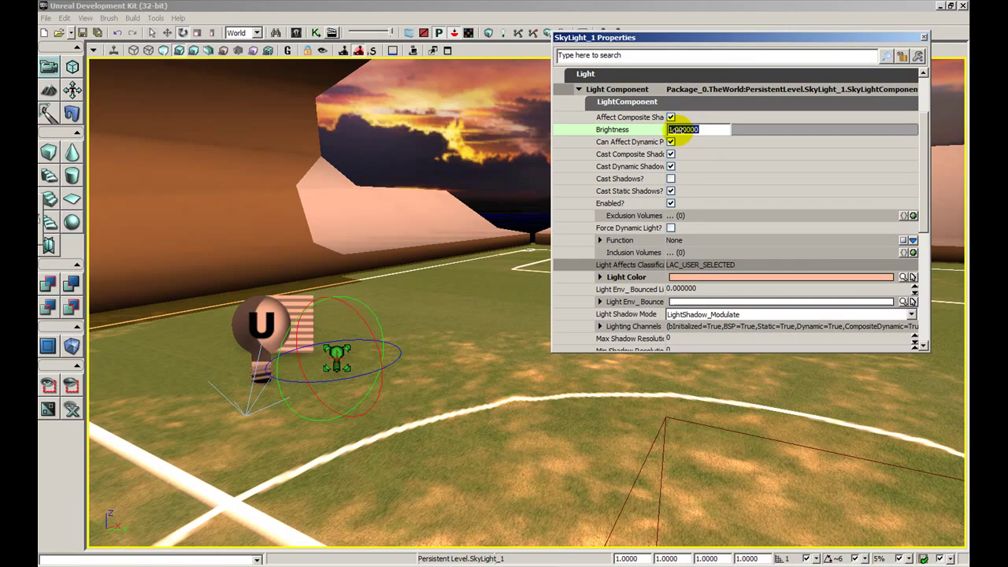
Set the sky light's brightness to 0.2 and close its properties window
text(.2)
key(Return)
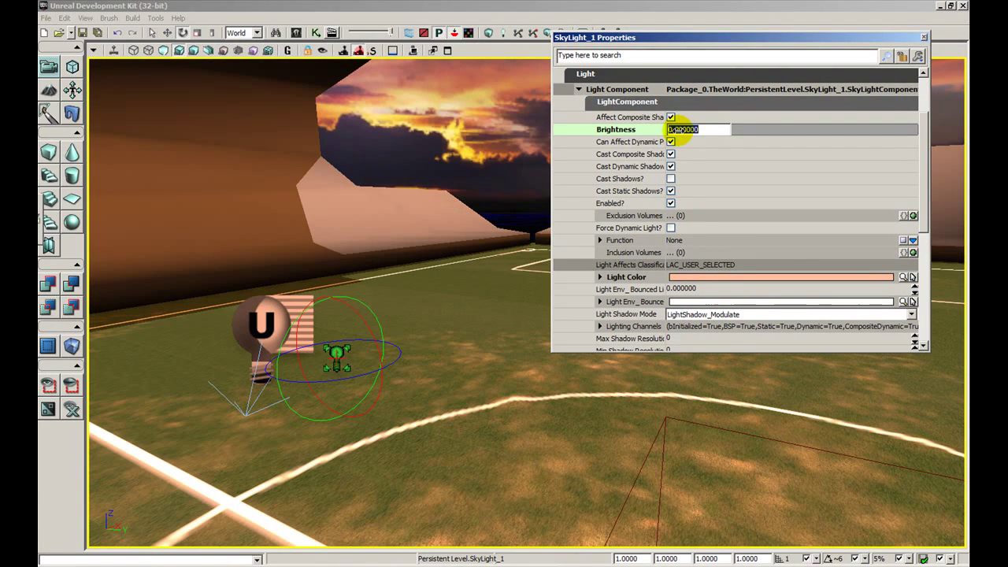
click(924, 37)
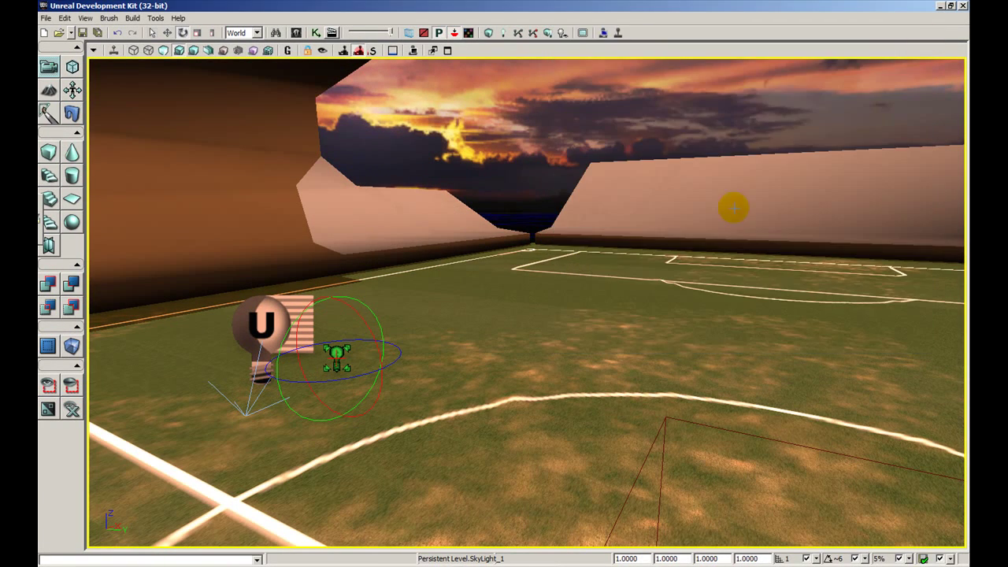
Deselect the sky light and inspect the sunset lighting on the field and stands from several angles, using Game View to hide editor icons
drag(732, 207, 732, 182)
drag(657, 206, 658, 244)
click(657, 243)
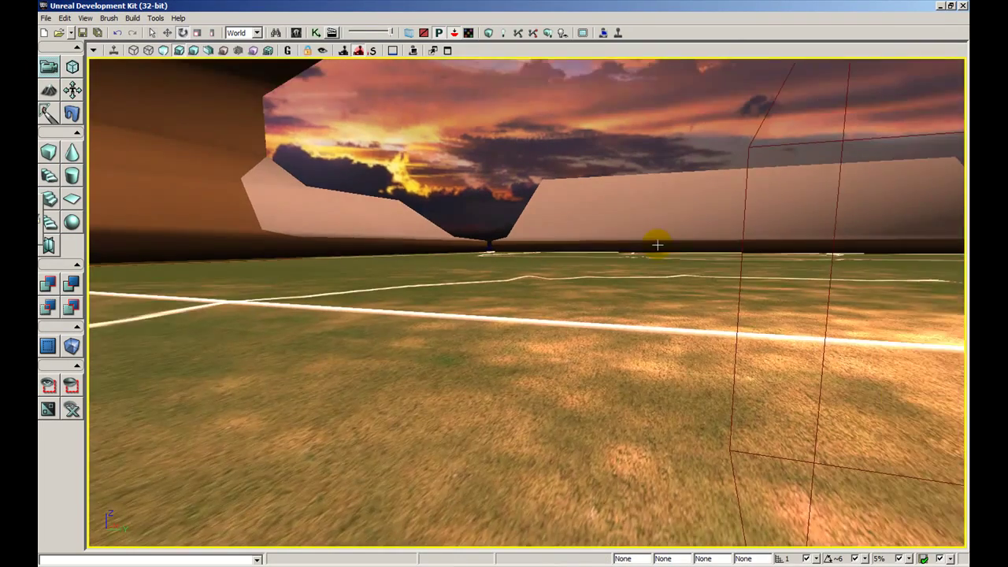
right_drag(657, 243, 768, 197)
right_drag(590, 252, 590, 216)
key(g)
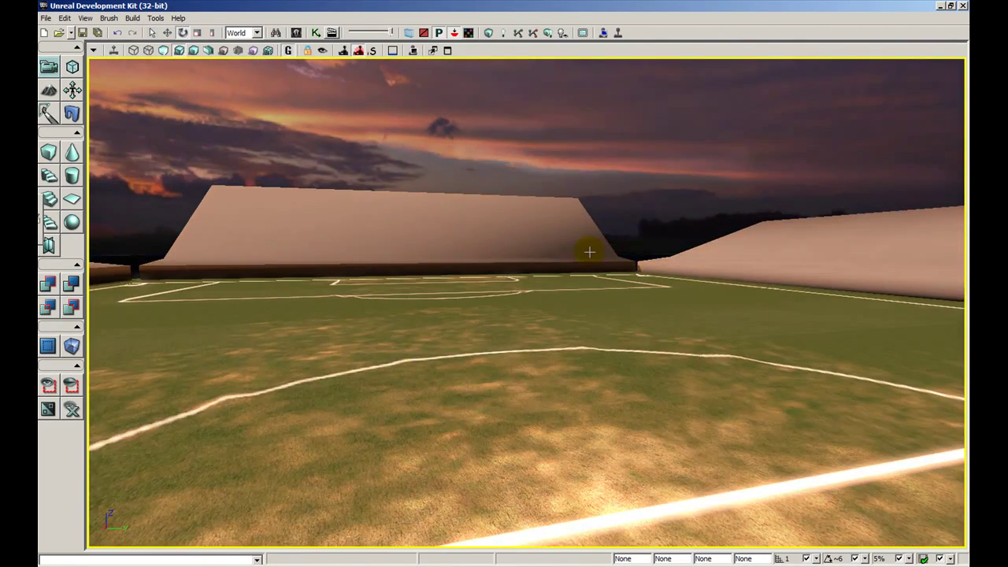
mouse_move(590, 252)
right_down()
mouse_move(58, 256)
mouse_move(489, 254)
right_up()
drag(489, 255, 489, 315)
right_drag(489, 315, 470, 329)
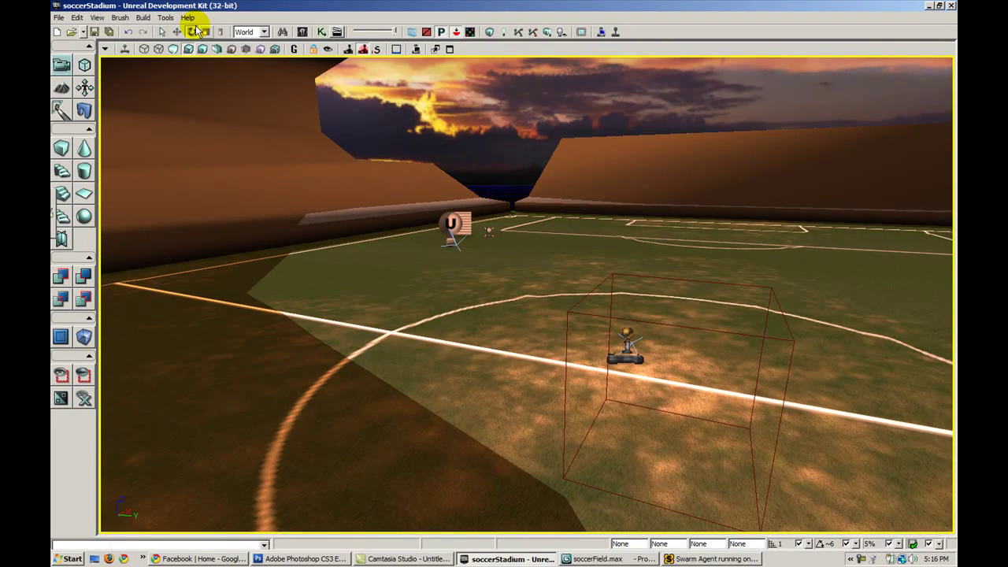
Build the level lighting at Preview quality with Lightmass and close the map check report
click(143, 17)
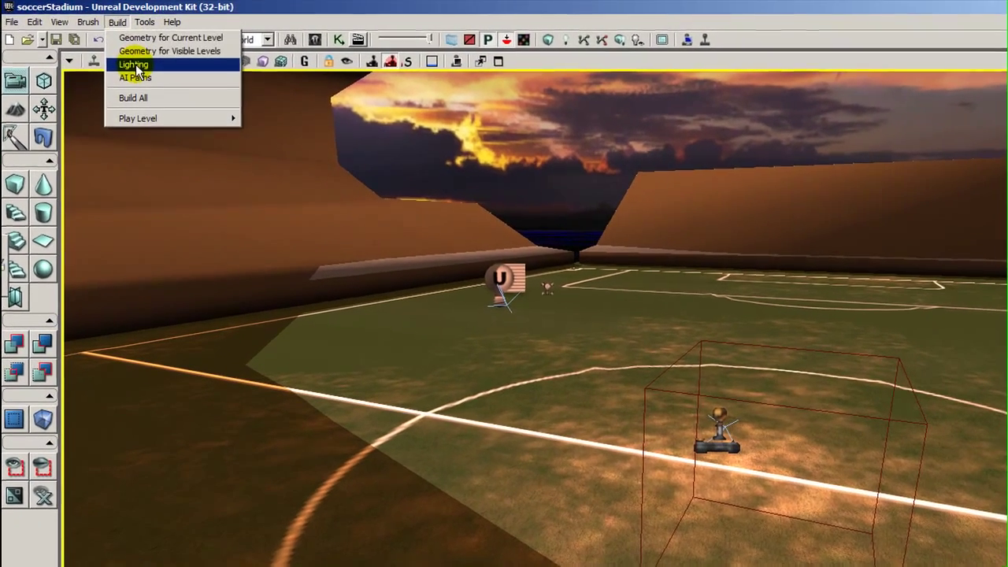
click(156, 67)
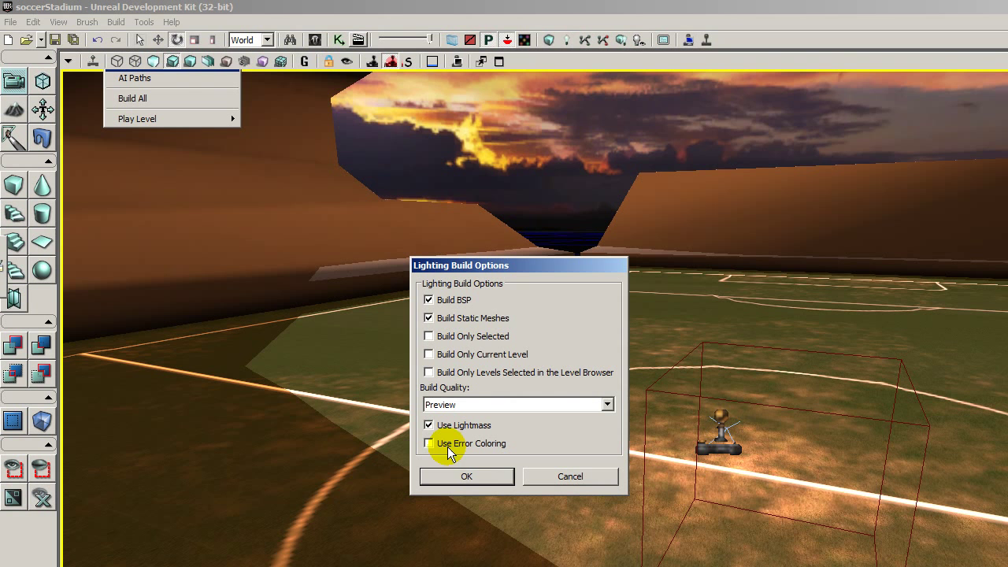
click(447, 474)
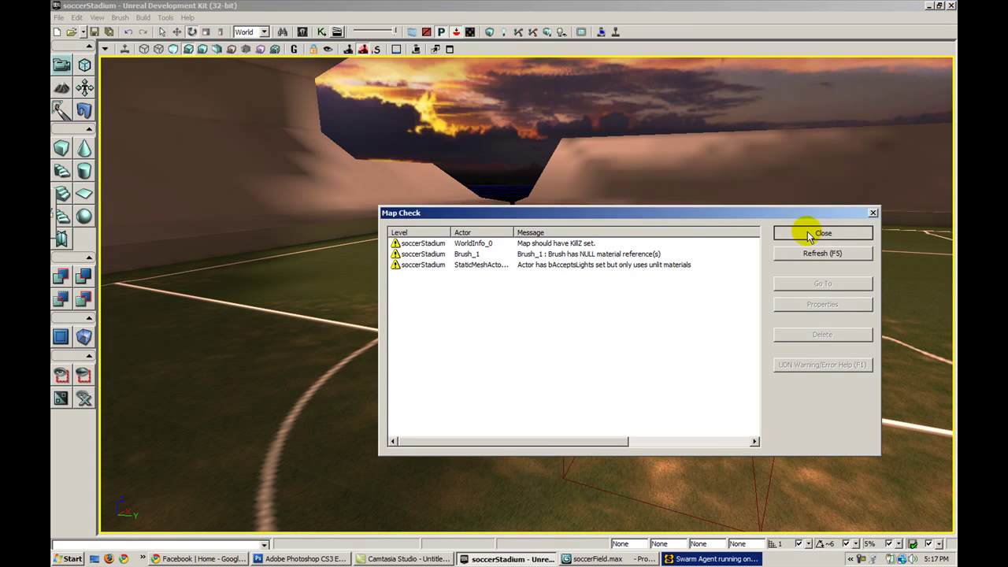
click(809, 237)
click(835, 231)
Inspect the built lighting and shadow edges on the pitch and bleachers from several angles
right_drag(835, 231, 835, 323)
drag(835, 323, 756, 457)
right_drag(756, 457, 757, 379)
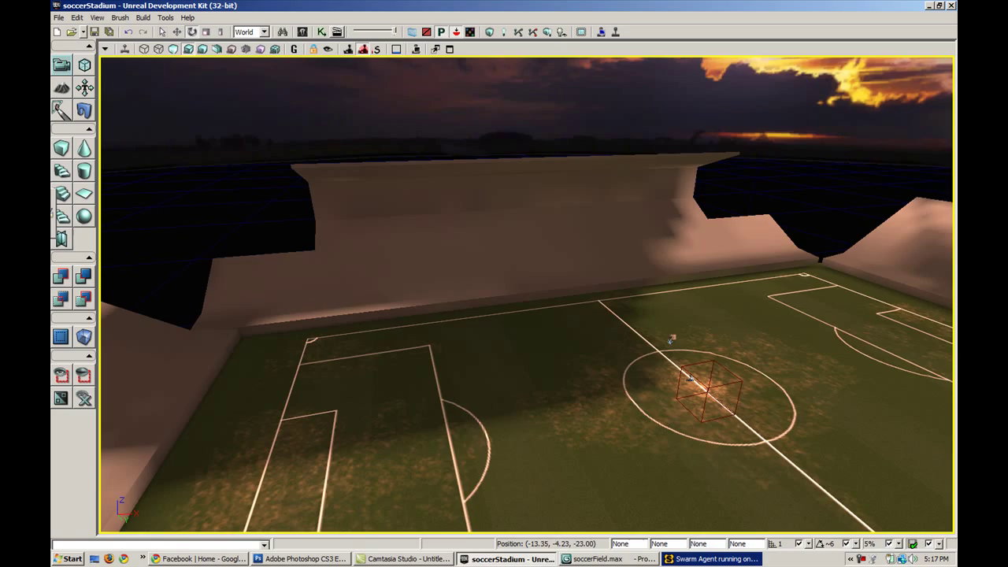
middle_drag(757, 379, 733, 473)
drag(732, 473, 787, 370)
middle_drag(788, 370, 709, 394)
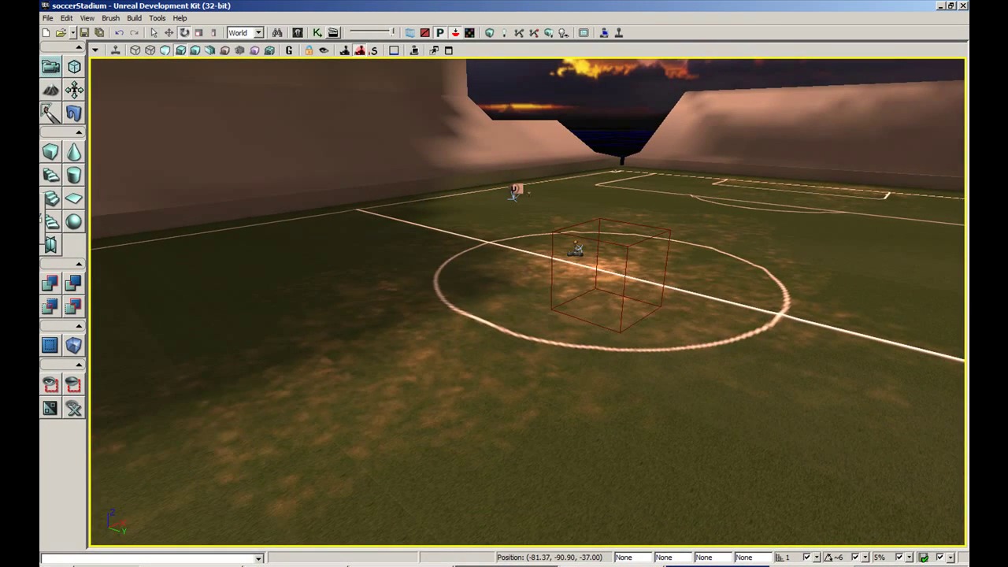
drag(709, 394, 772, 311)
middle_drag(775, 263, 764, 315)
drag(775, 263, 774, 177)
right_drag(774, 263, 780, 196)
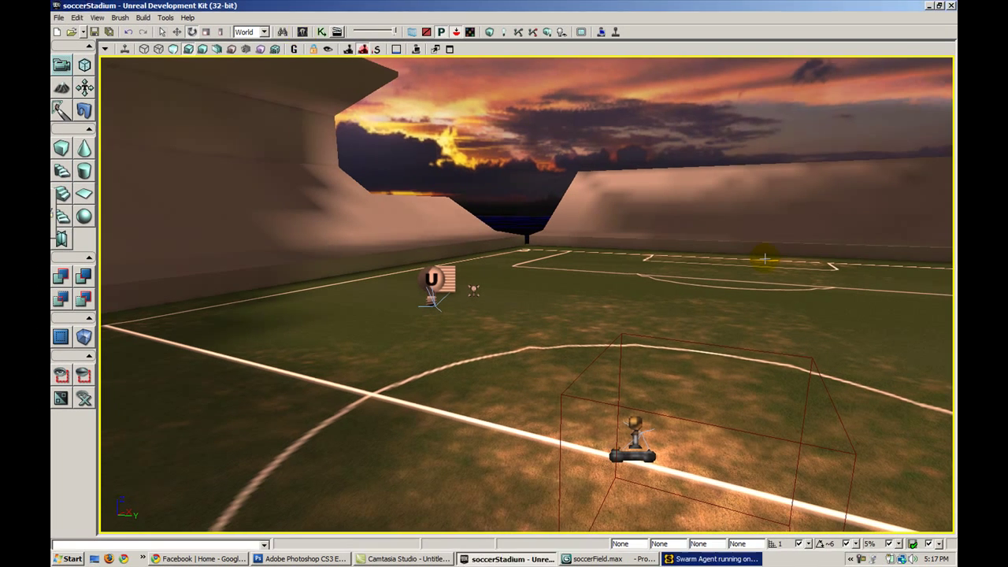
Clear the sky search in the Content Browser and list the meshes of the soccerField package
click(298, 33)
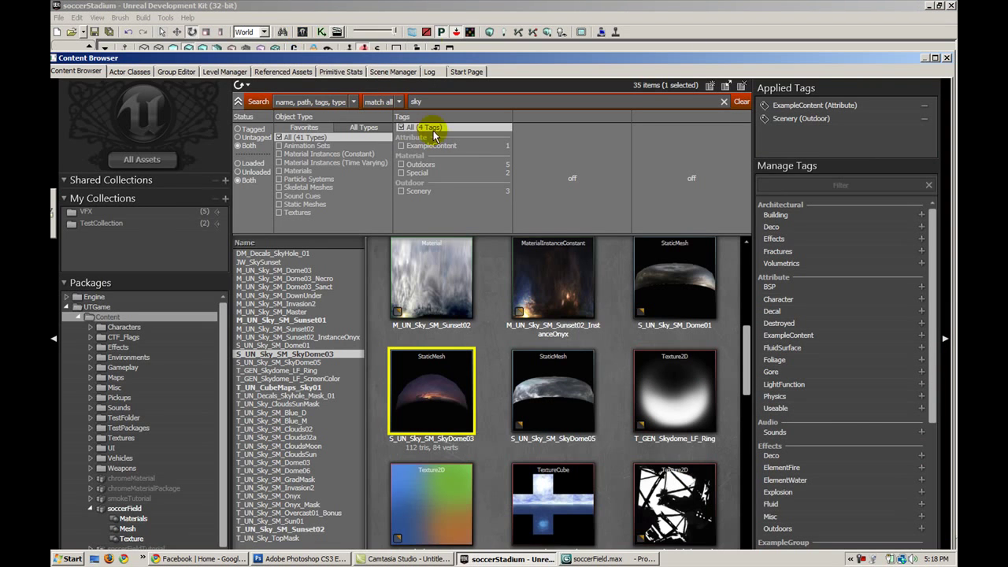
drag(421, 57, 417, 19)
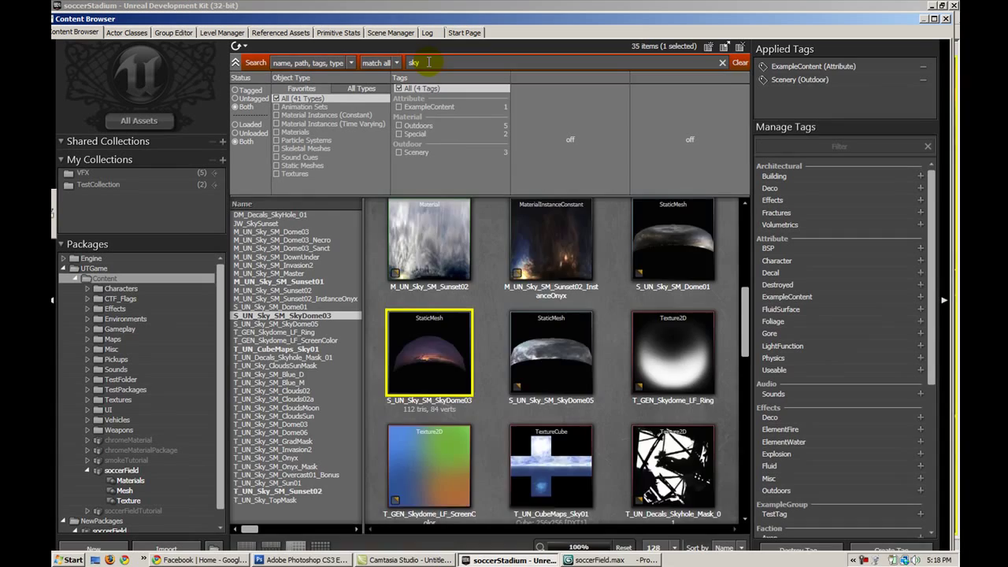
key(BackSpace)
key(BackSpace)
key(BackSpace)
scroll(219, 354, down, 1)
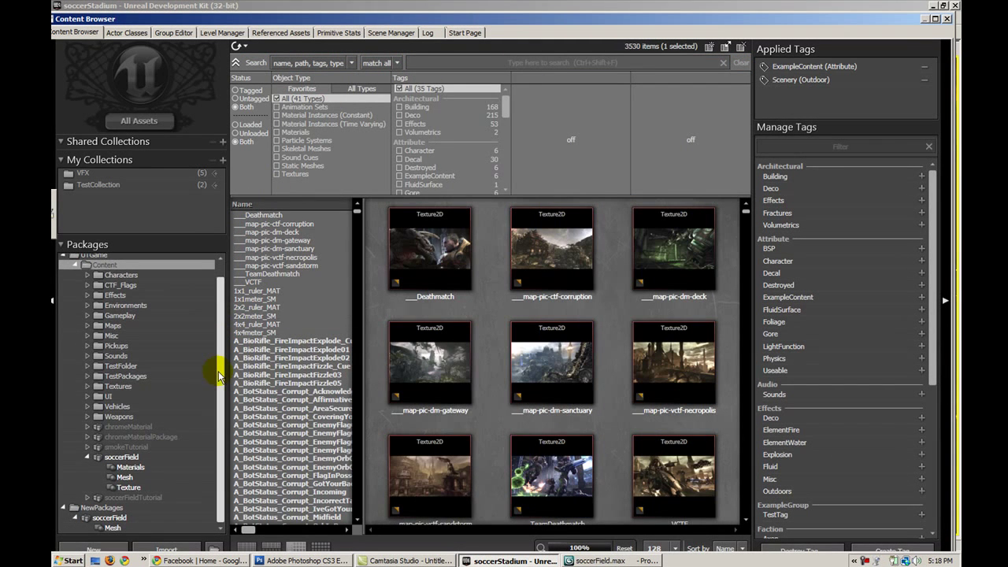
click(124, 478)
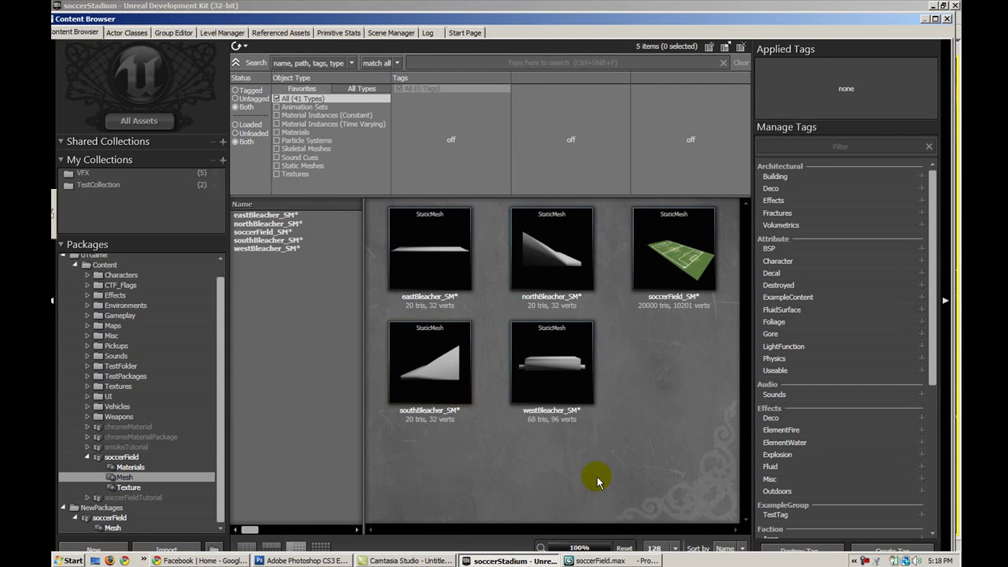
Set the Light Map Resolution of the soccerField_SM static mesh to 256 and close its editor
click(671, 251)
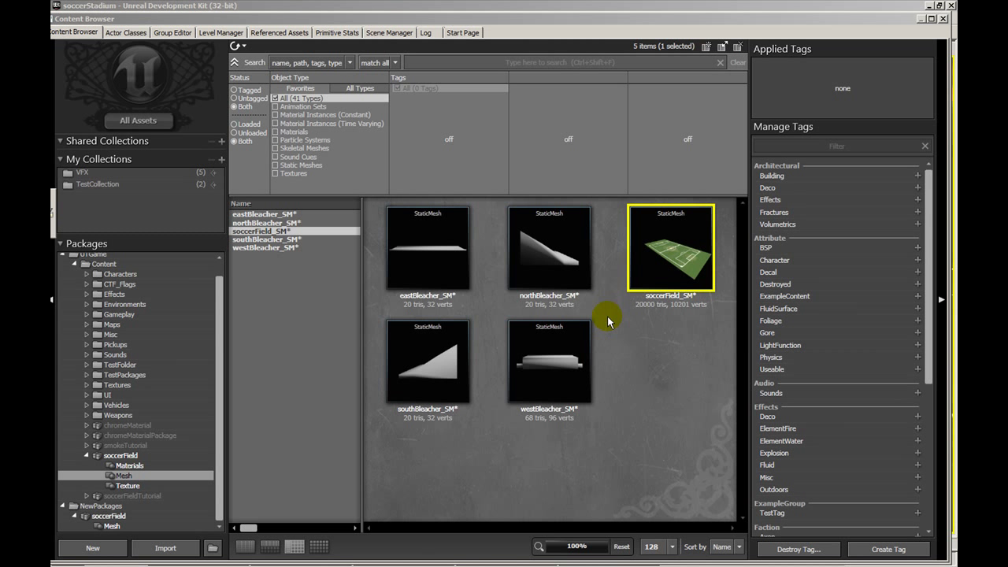
double_click(646, 277)
drag(633, 276, 520, 324)
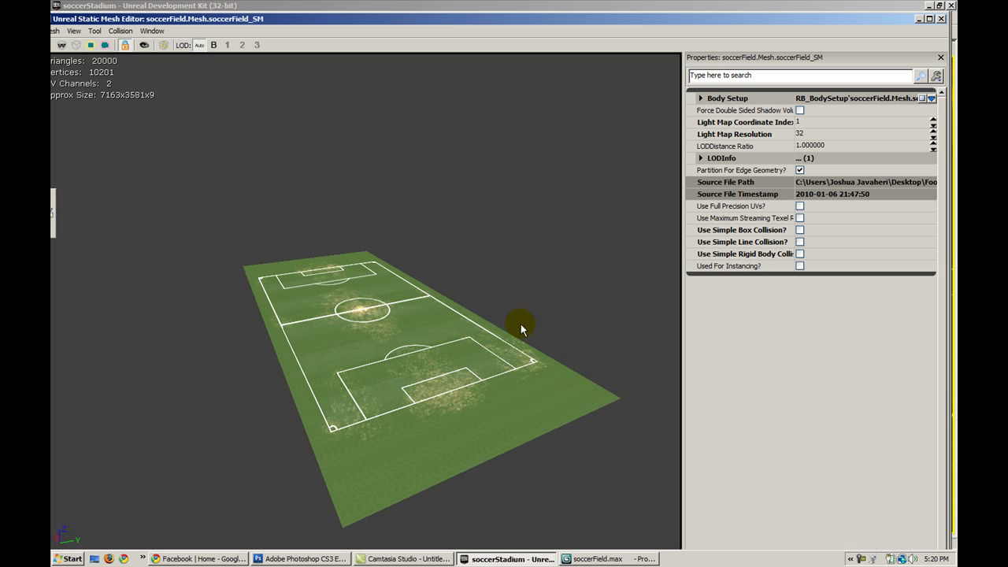
click(719, 122)
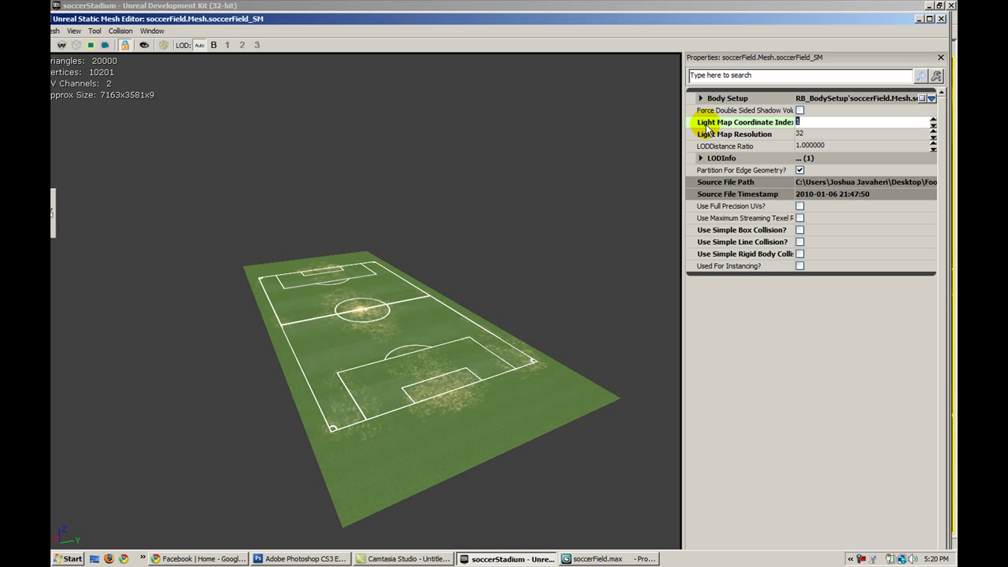
drag(792, 116, 815, 112)
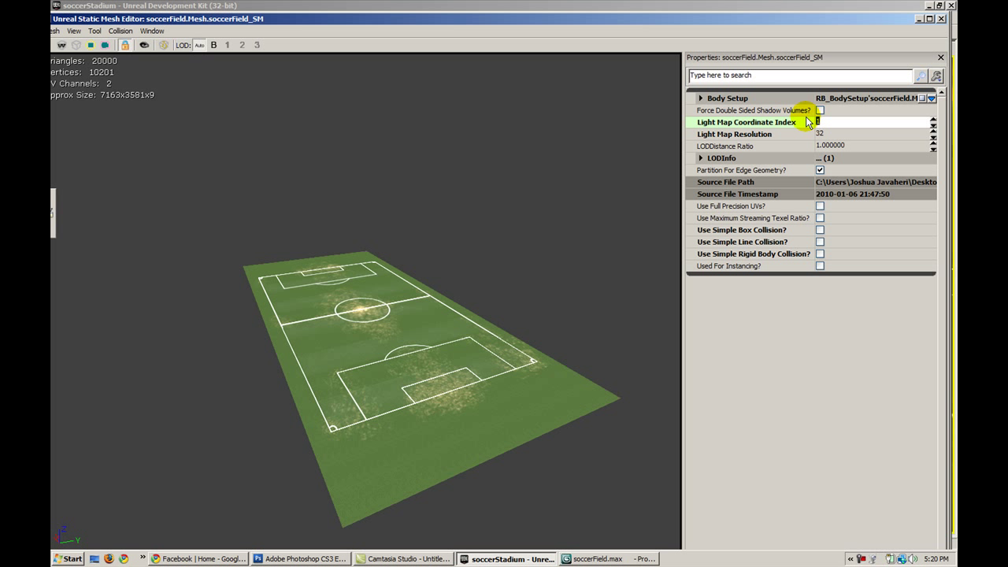
click(821, 135)
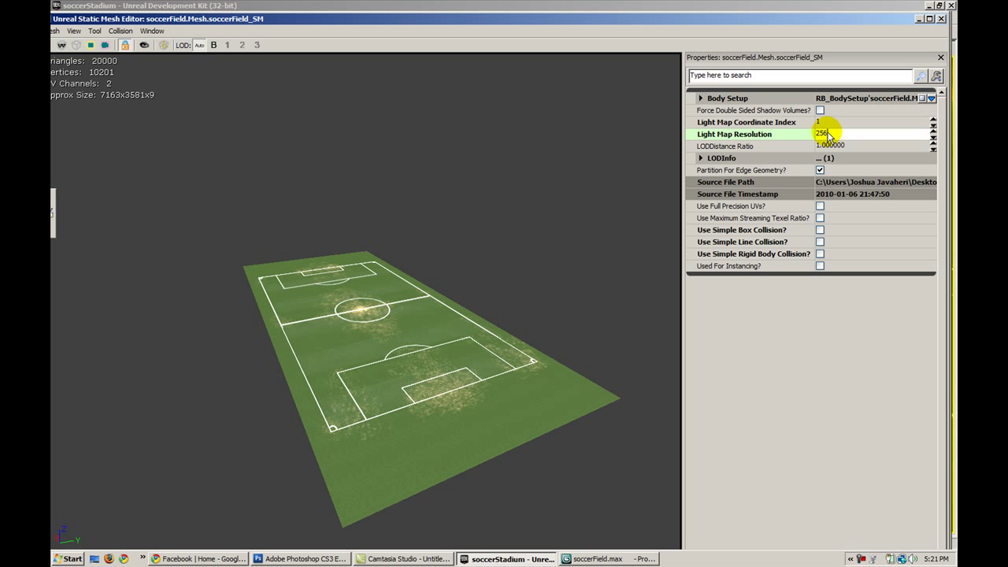
click(942, 18)
Set the Light Map Resolution of northBleacher_SM to 256 and close its mesh editor
double_click(551, 250)
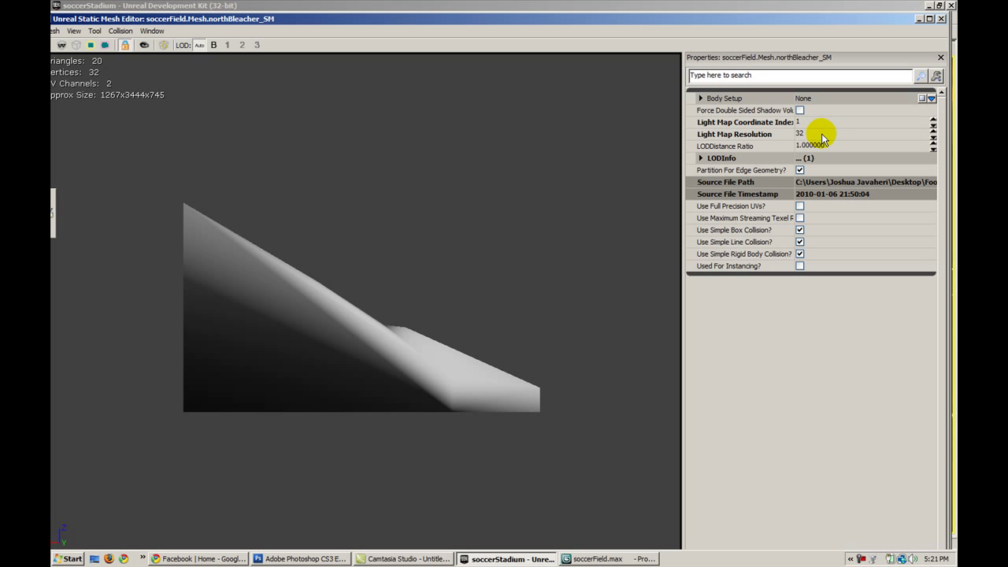
click(822, 134)
text(256)
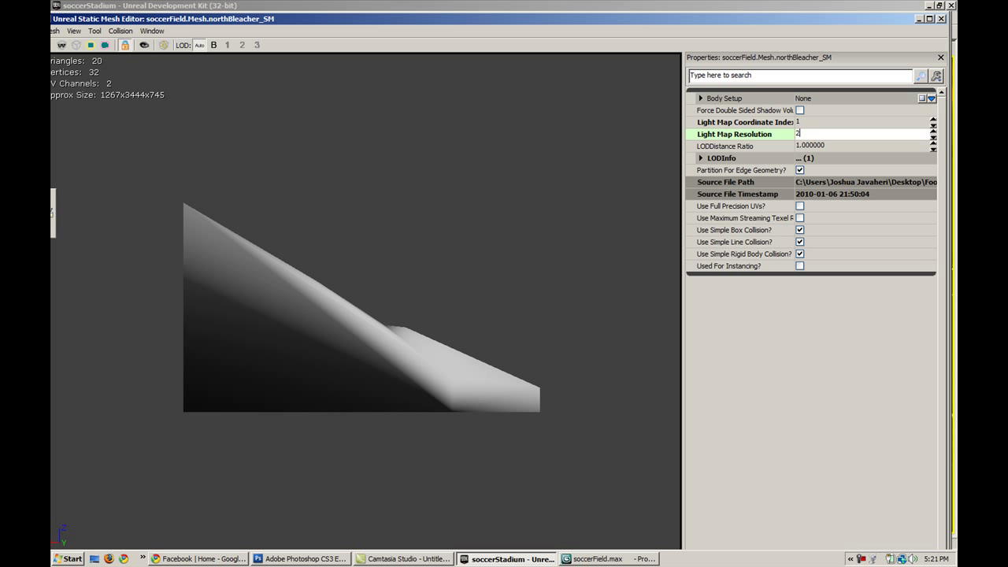
key(Return)
click(940, 18)
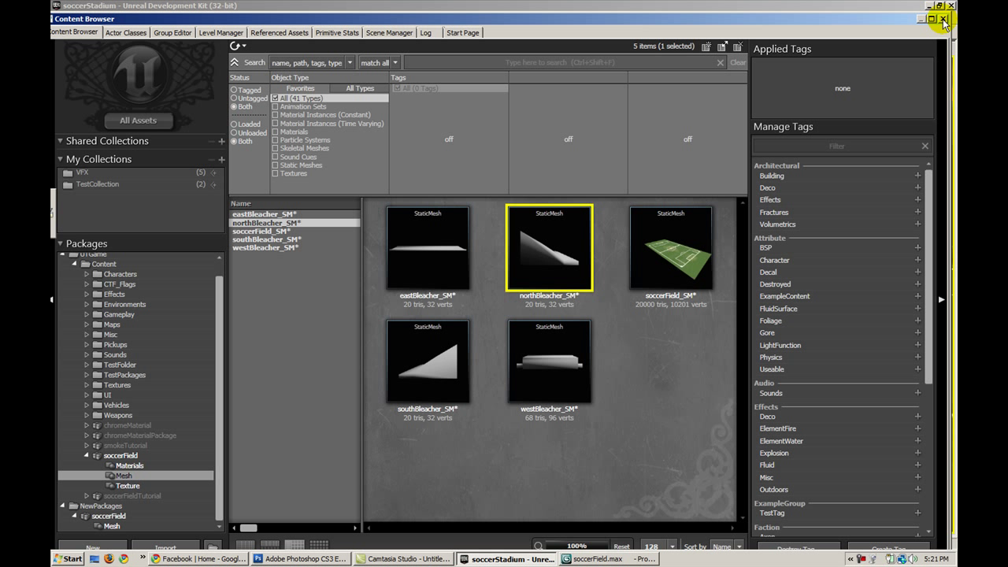
Set the Light Map Resolution of eastBleacher_SM to 256 and close its mesh editor
double_click(433, 251)
click(820, 135)
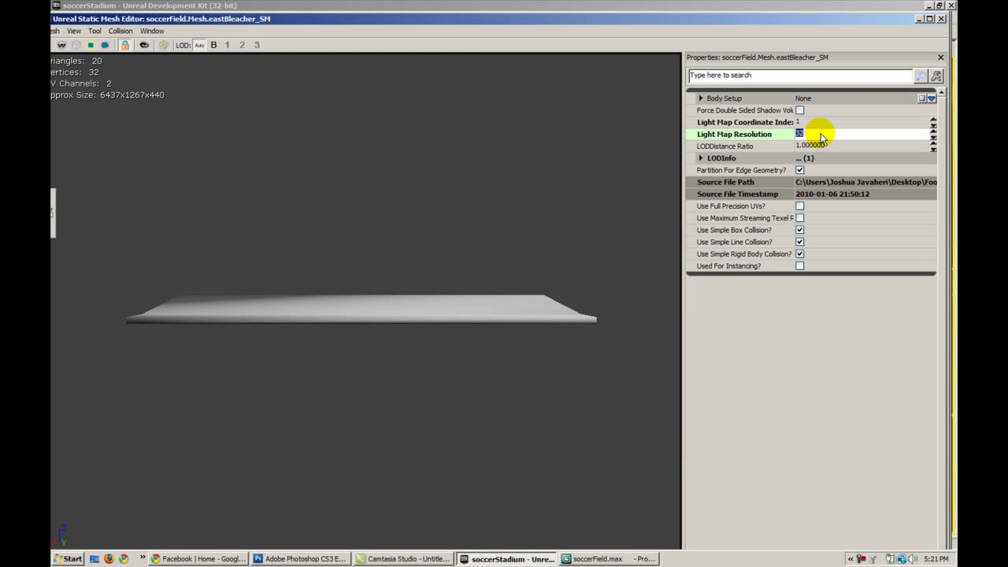
text(256)
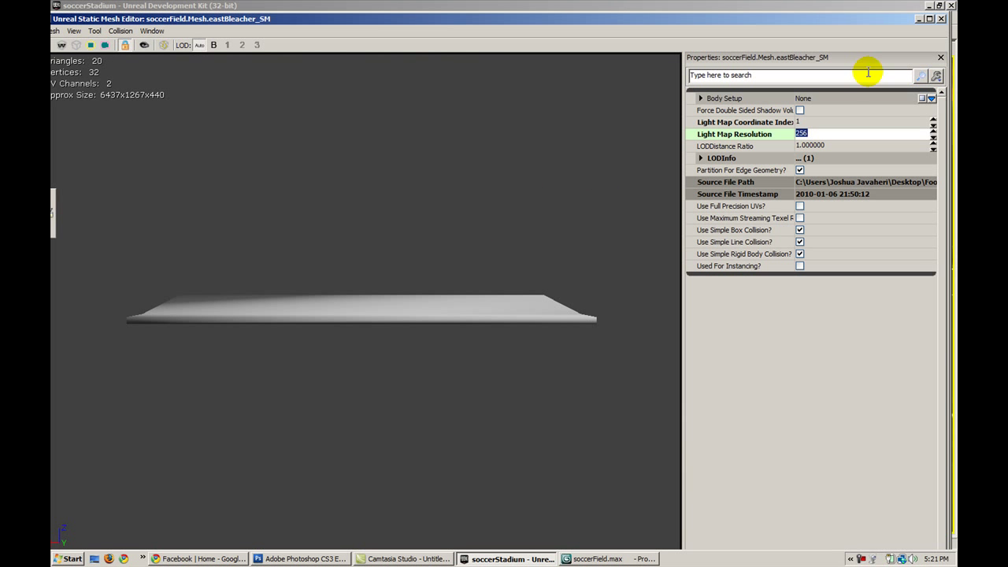
click(941, 18)
Set the Light Map Resolution of southBleacher_SM to 256 and close its mesh editor
double_click(445, 359)
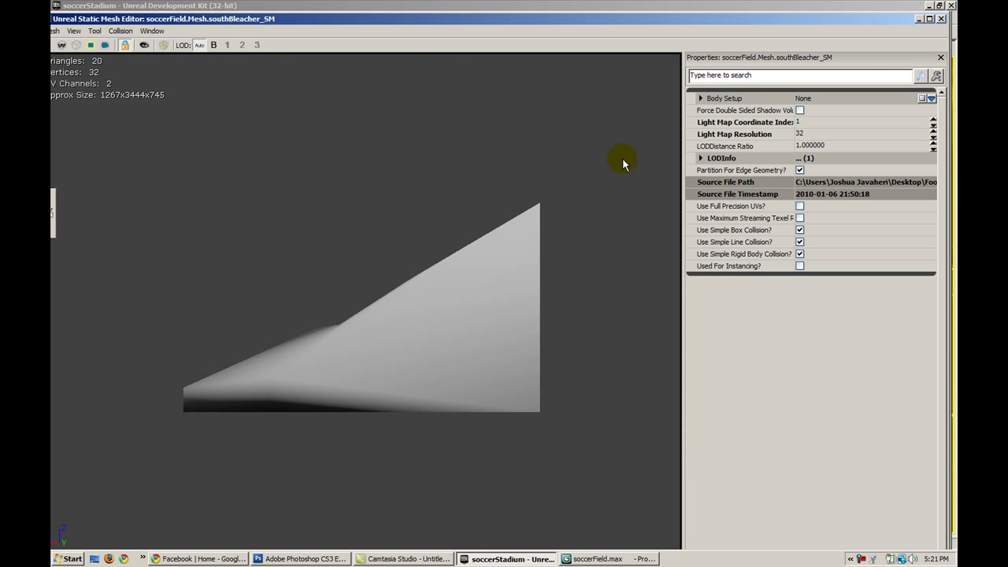
click(813, 138)
text(256)
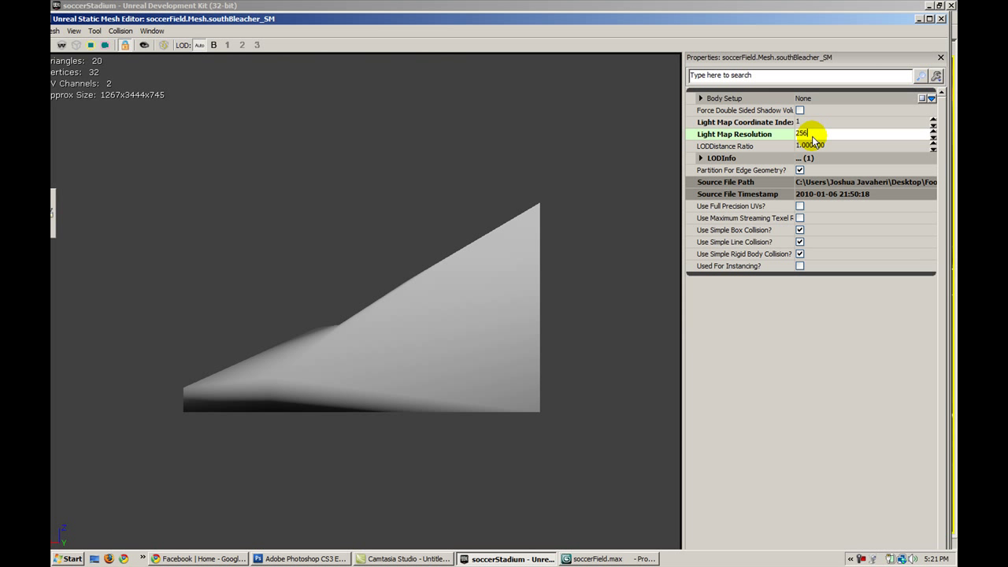
key(Return)
click(941, 19)
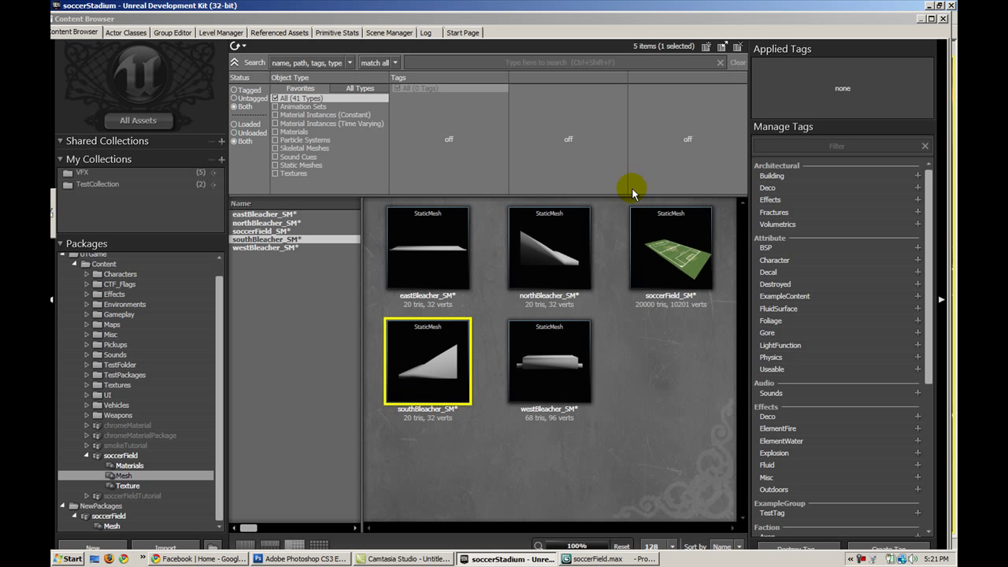
Set the Light Map Resolution of westBleacher_SM to 512 and close its mesh editor
double_click(562, 360)
drag(557, 260, 378, 270)
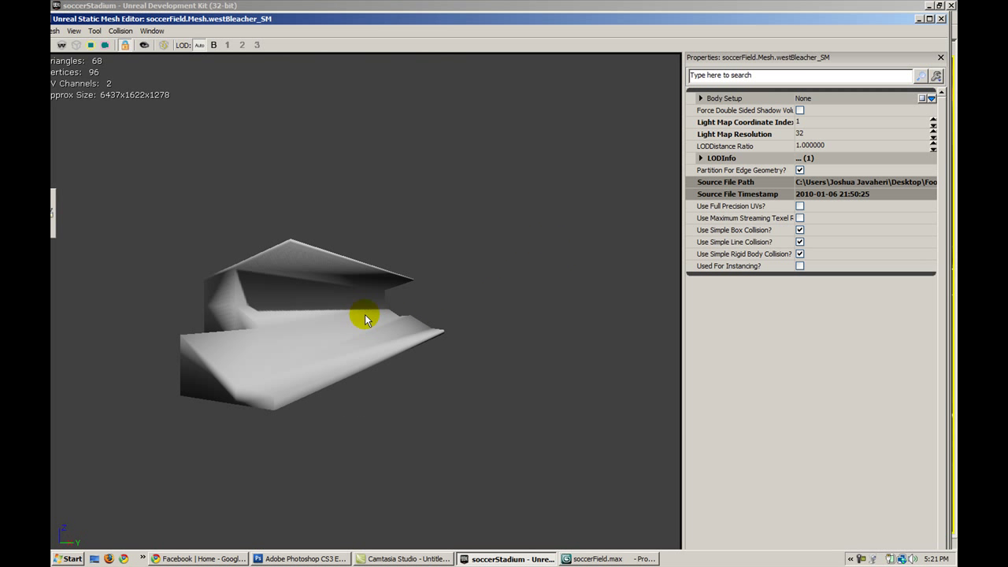
click(840, 134)
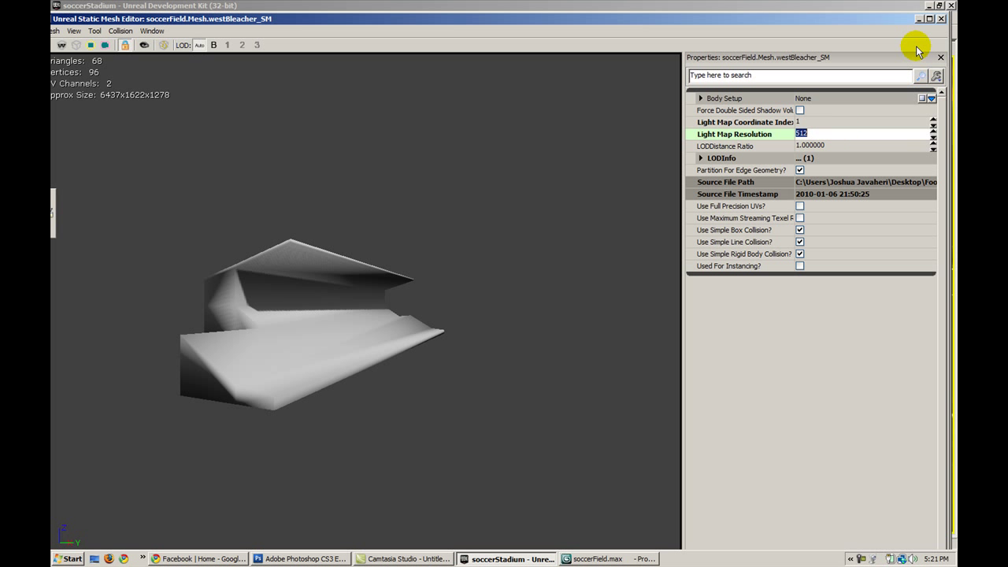
click(942, 19)
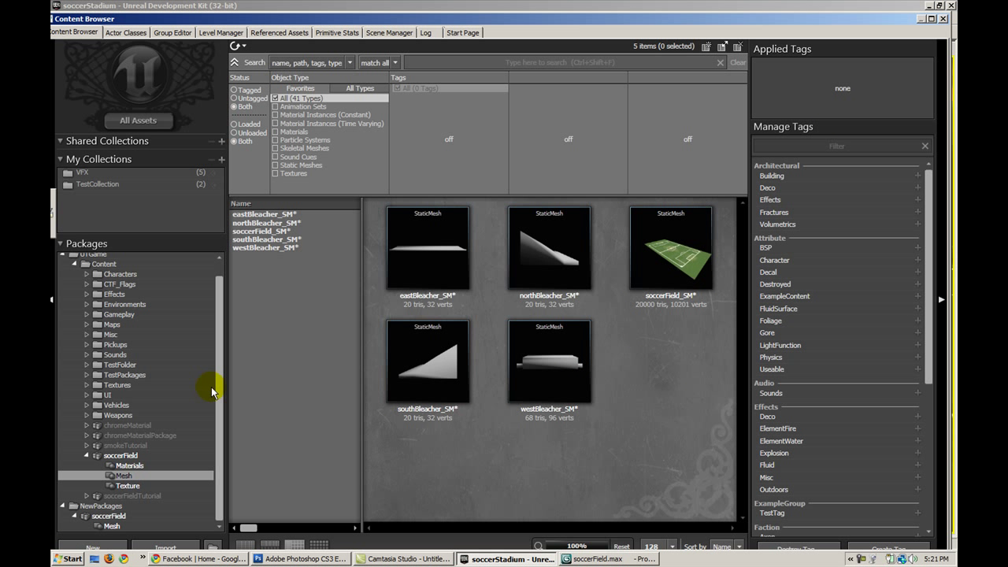
Save the soccerField package, look over its assets and close the Content Browser
right_click(144, 455)
click(218, 312)
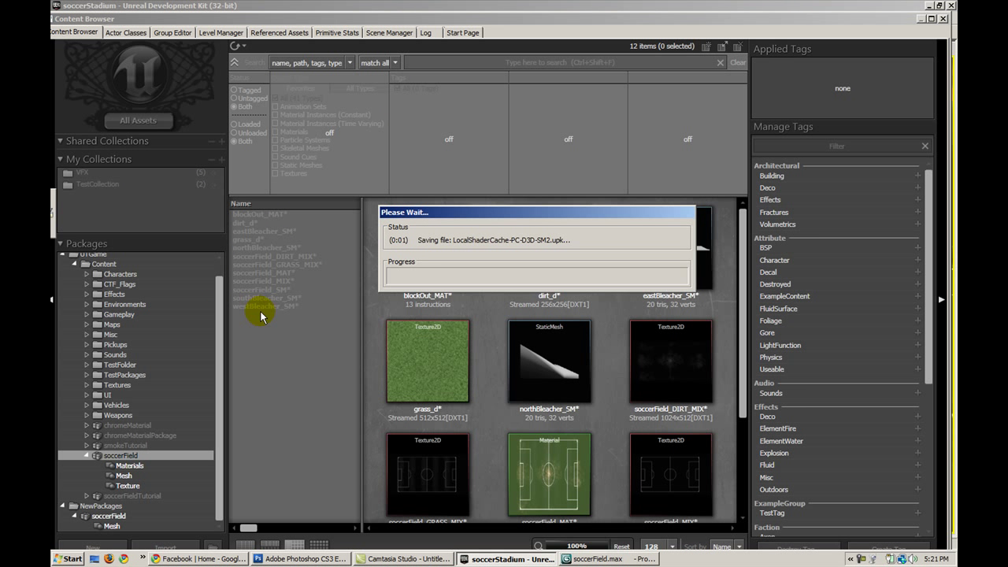
drag(743, 410, 744, 417)
scroll(743, 433, down, 2)
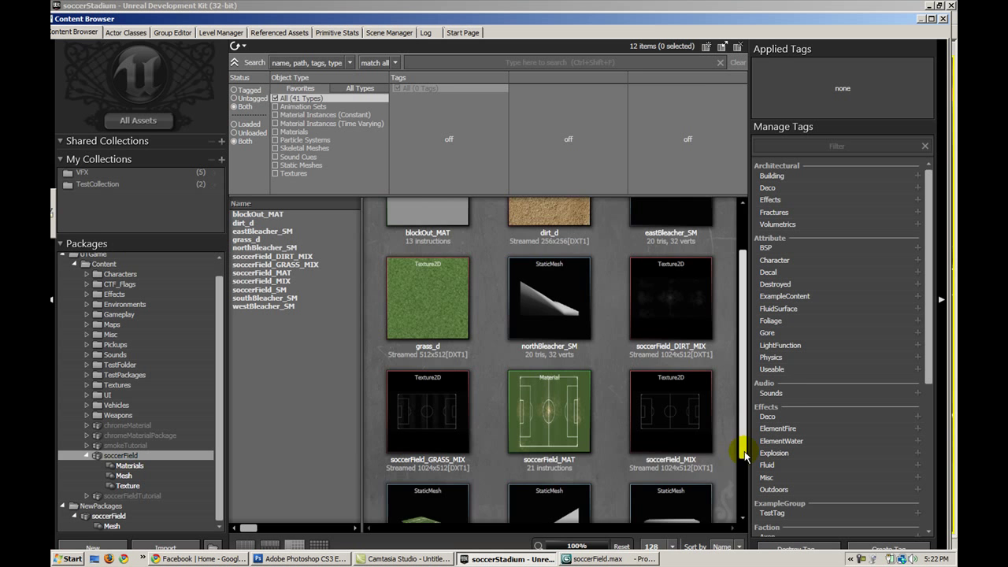
scroll(744, 409, up, 3)
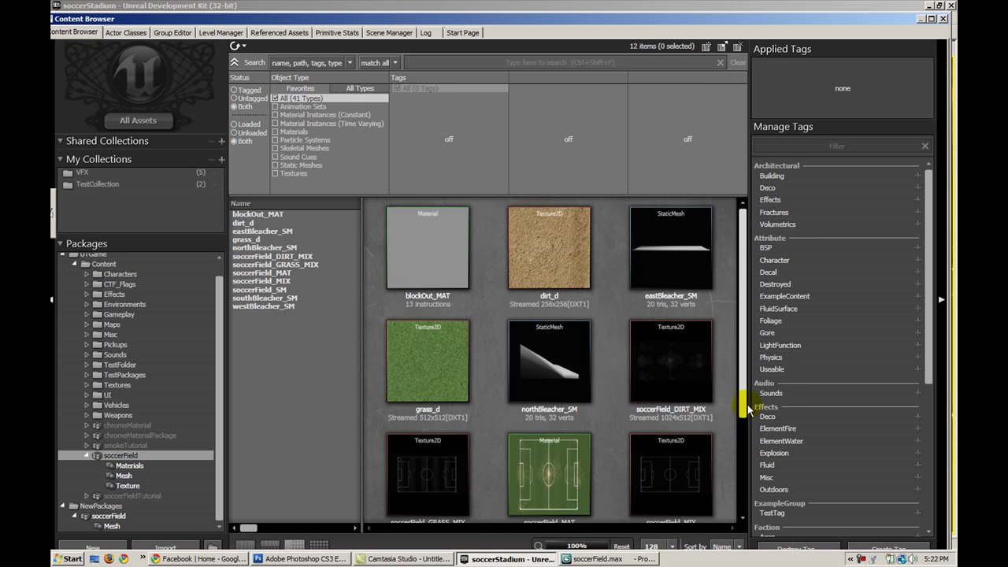
click(943, 20)
Rebuild the lighting at Preview quality with Lightmass using the new lightmap resolutions, and close the map check report
right_drag(562, 276, 561, 290)
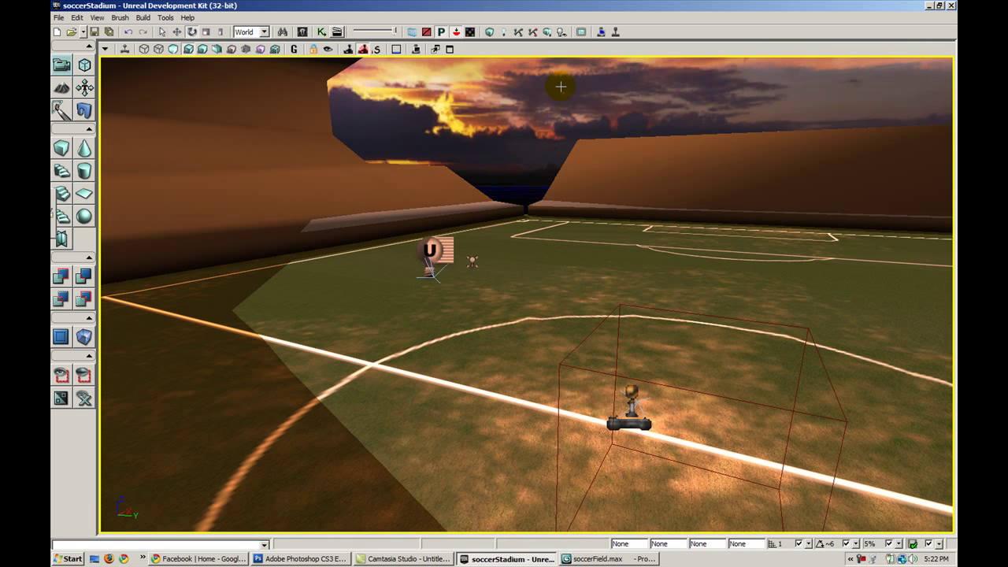
click(143, 17)
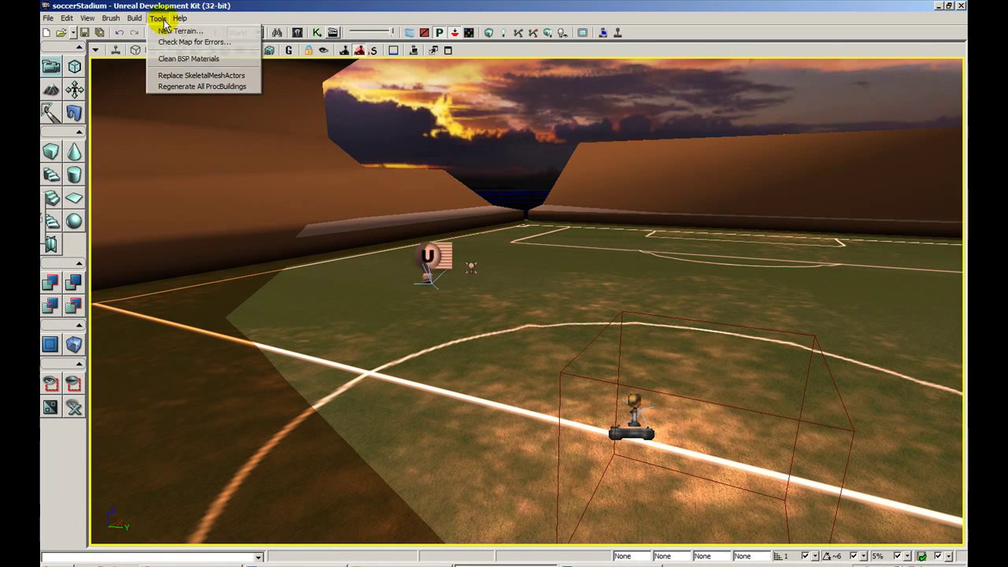
click(142, 55)
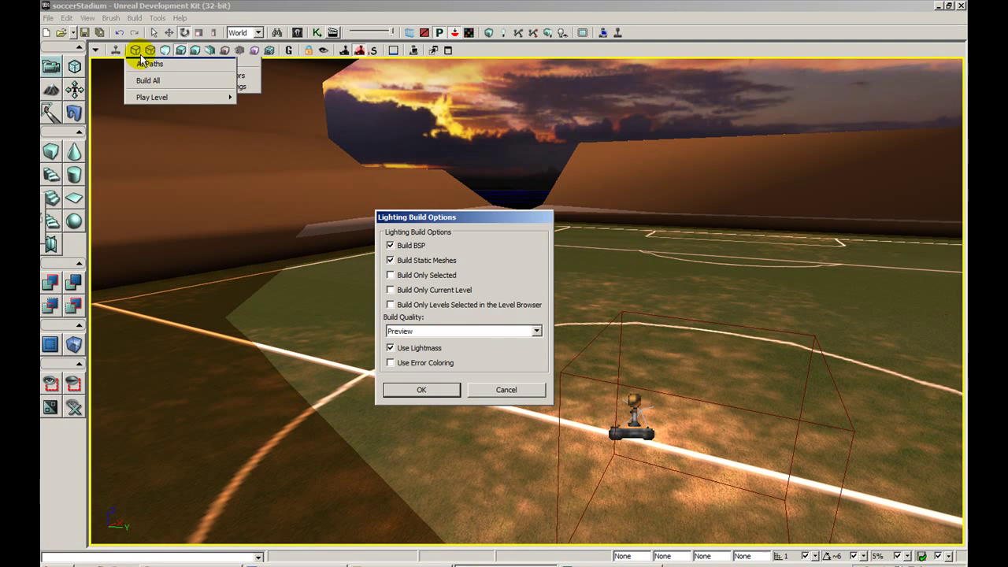
click(419, 391)
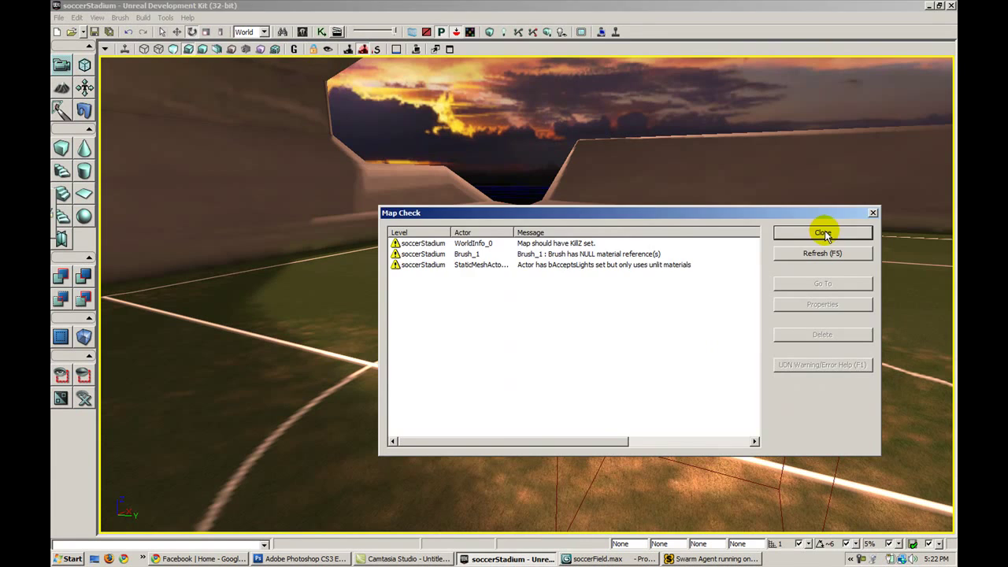
click(823, 233)
click(819, 233)
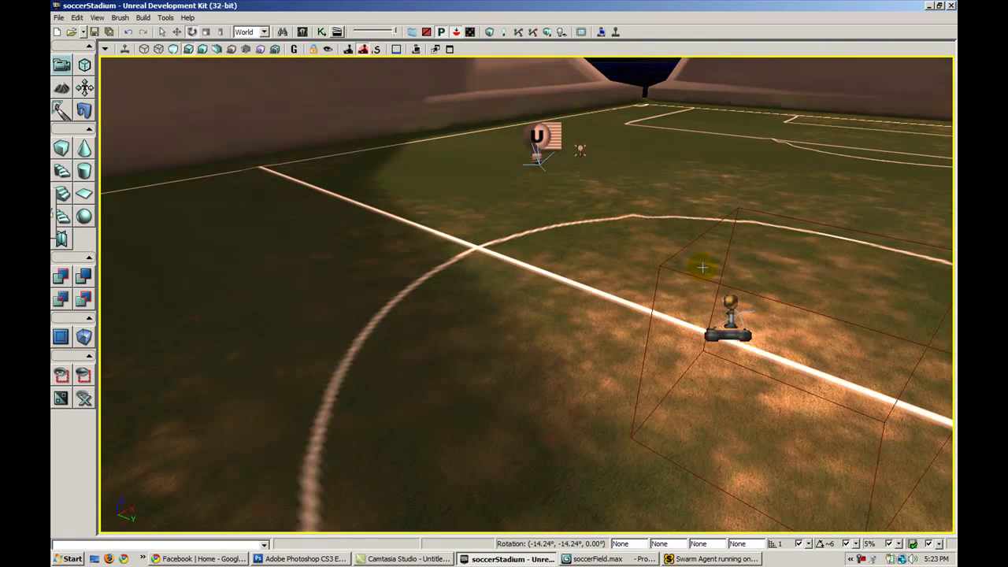
Examine the rebuilt shadows on the pitch and bleachers around the center circle
drag(703, 267, 702, 339)
right_drag(703, 339, 693, 244)
mouse_move(694, 244)
mouse_down()
mouse_move(693, 315)
mouse_move(712, 260)
mouse_move(696, 212)
mouse_move(692, 224)
mouse_up()
right_drag(692, 225, 694, 236)
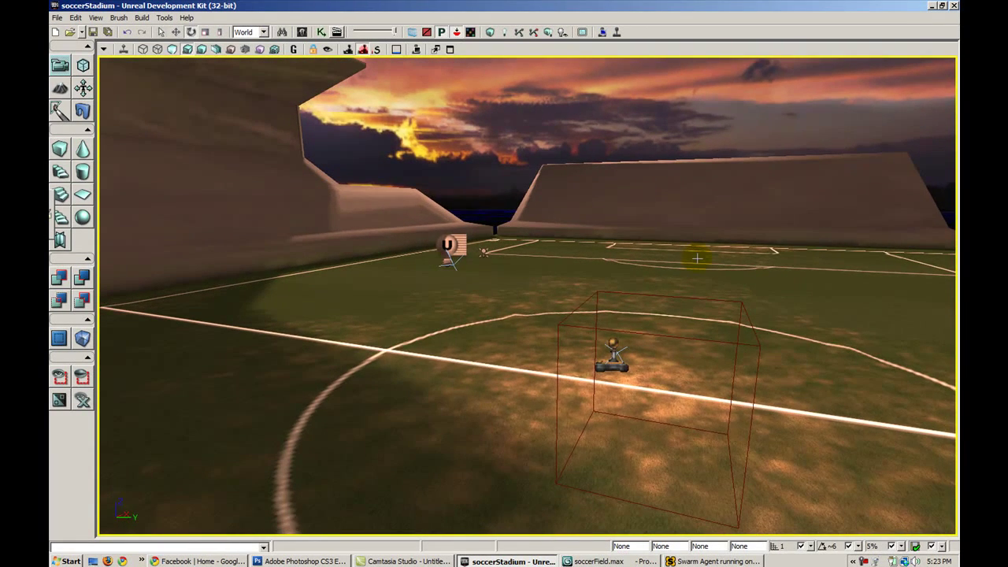
Turn on game view and examine the baked shadows on the pitch, the bleachers and around the goal
key(g)
middle_drag(693, 236, 689, 284)
right_drag(697, 268, 697, 282)
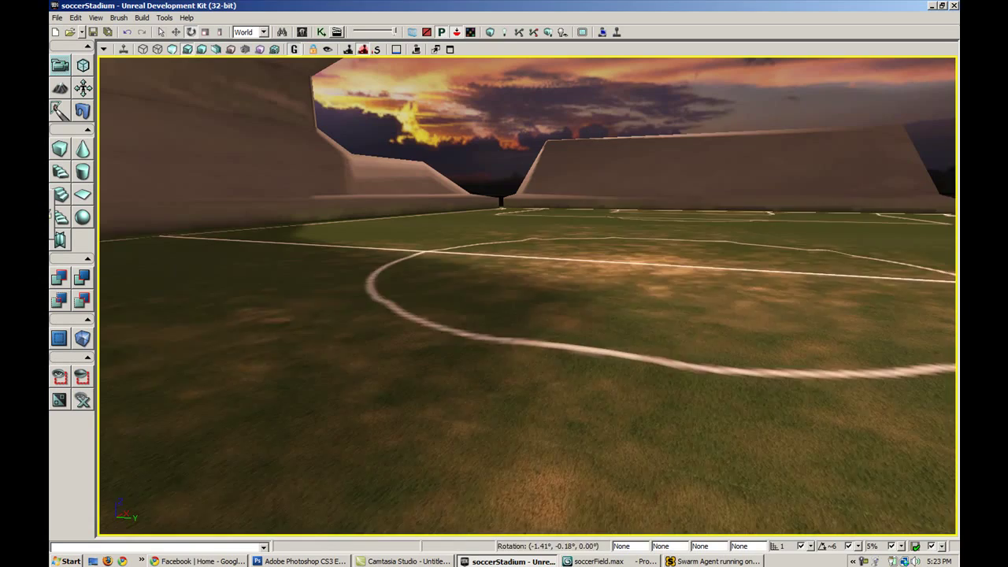
middle_drag(698, 282, 697, 254)
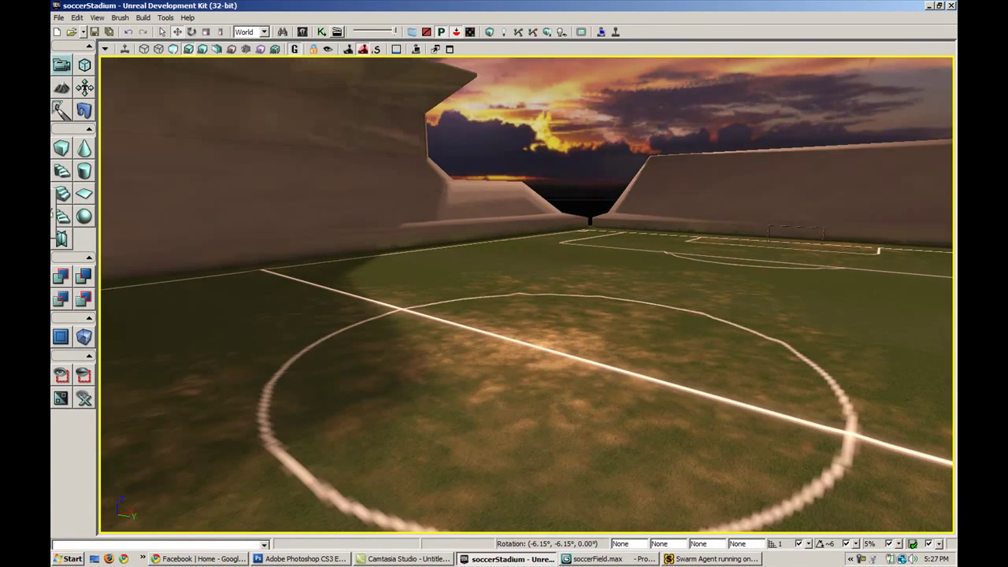
drag(526, 315, 556, 193)
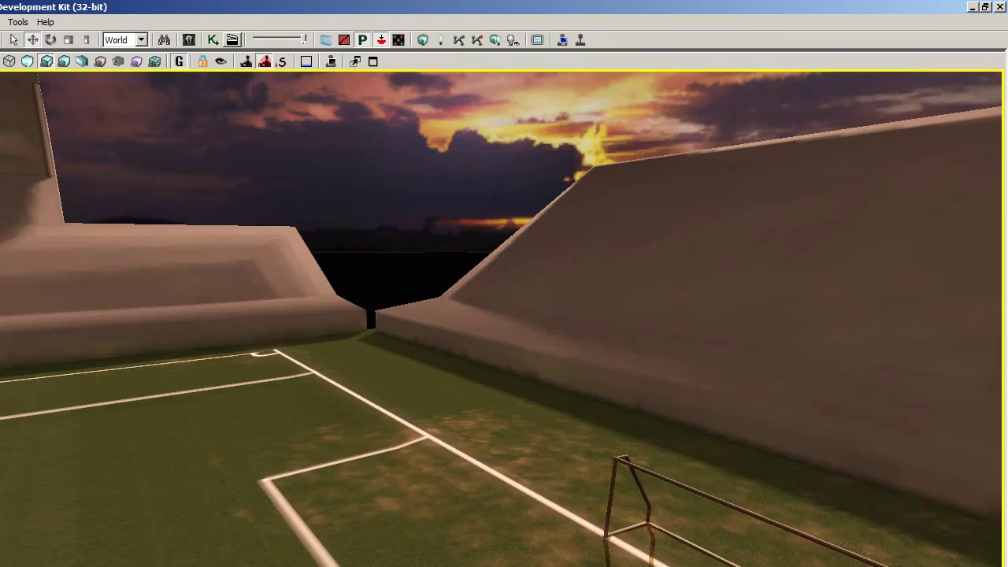
drag(504, 315, 564, 288)
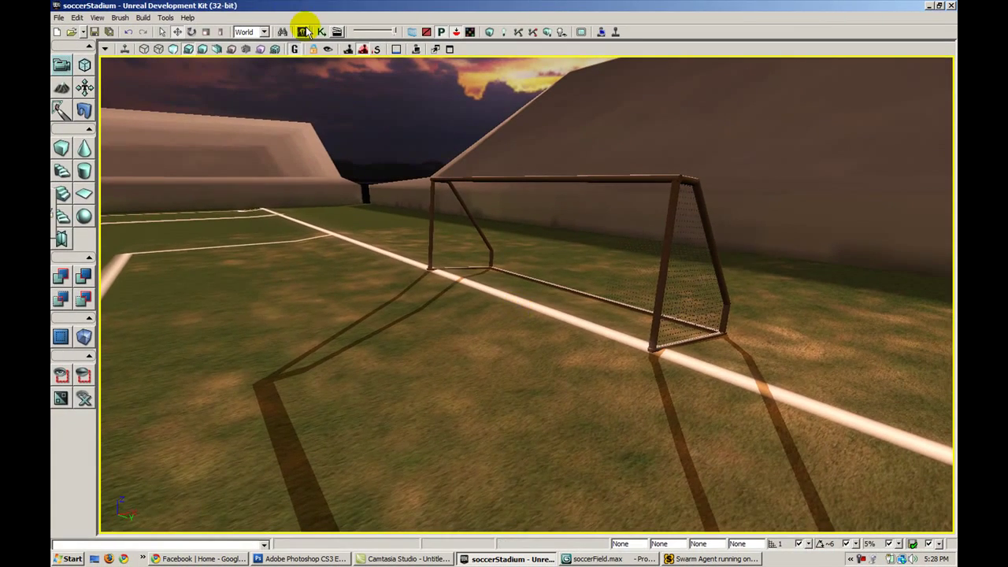
Add the ball_SM static mesh from soccerFieldTutorial's Mesh group to the pitch in front of the goal
click(197, 38)
double_click(302, 200)
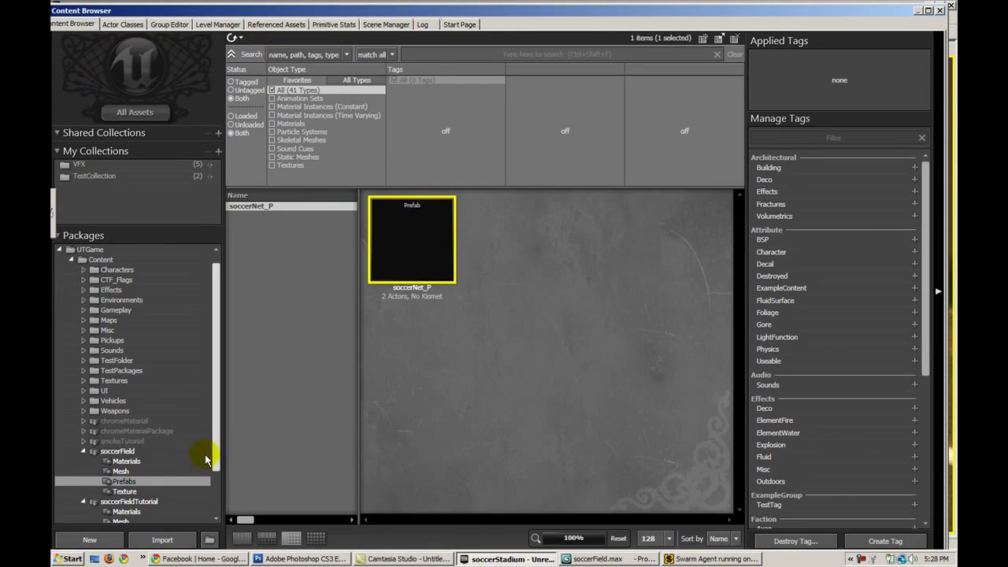
drag(215, 445, 198, 487)
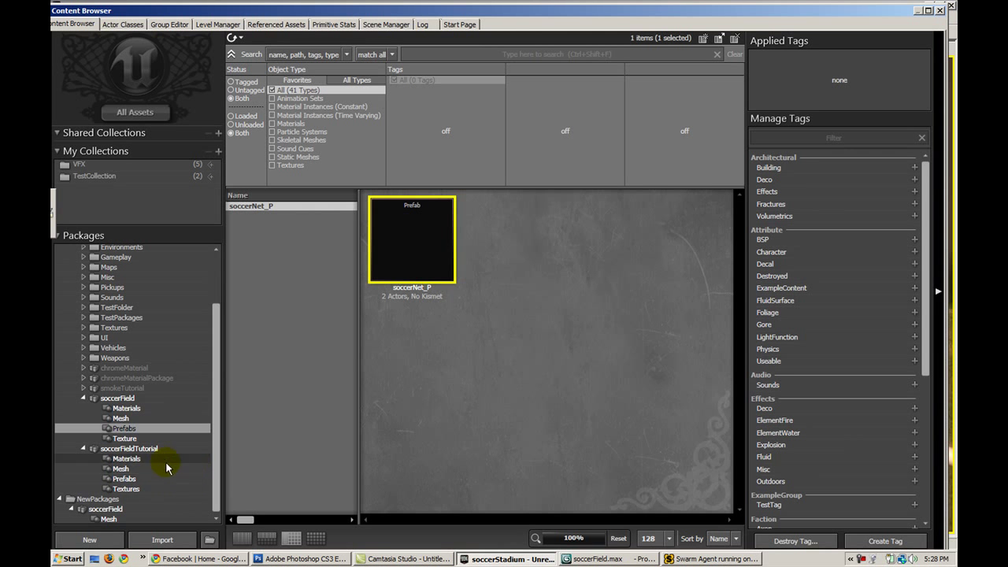
click(167, 469)
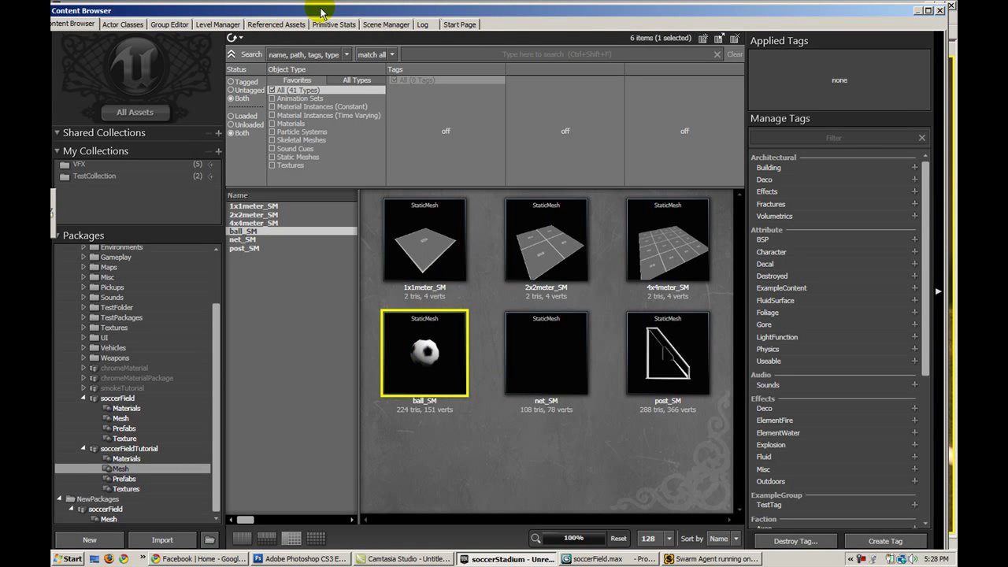
drag(319, 10, 738, 387)
right_drag(379, 389, 329, 367)
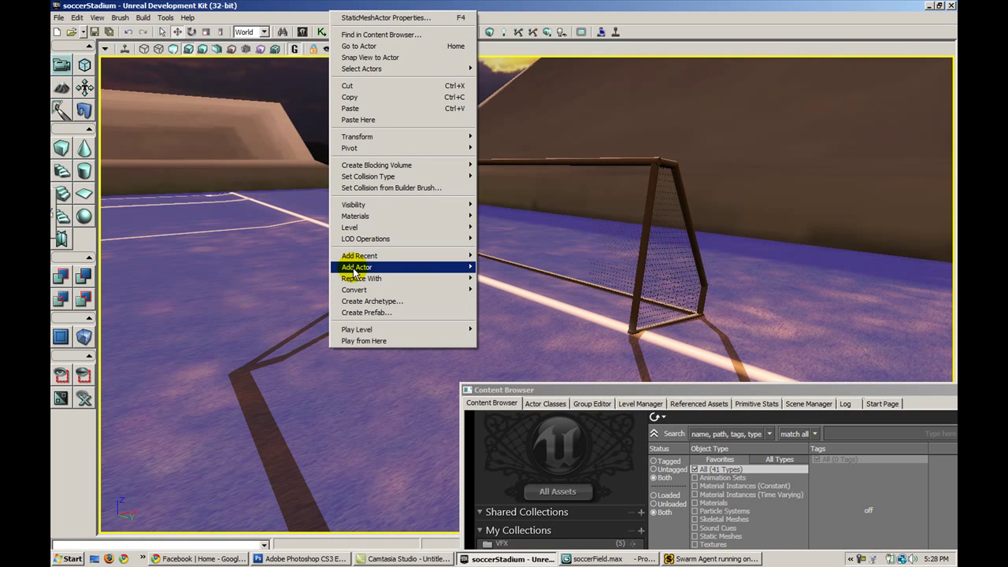
mouse_move(363, 267)
click(488, 271)
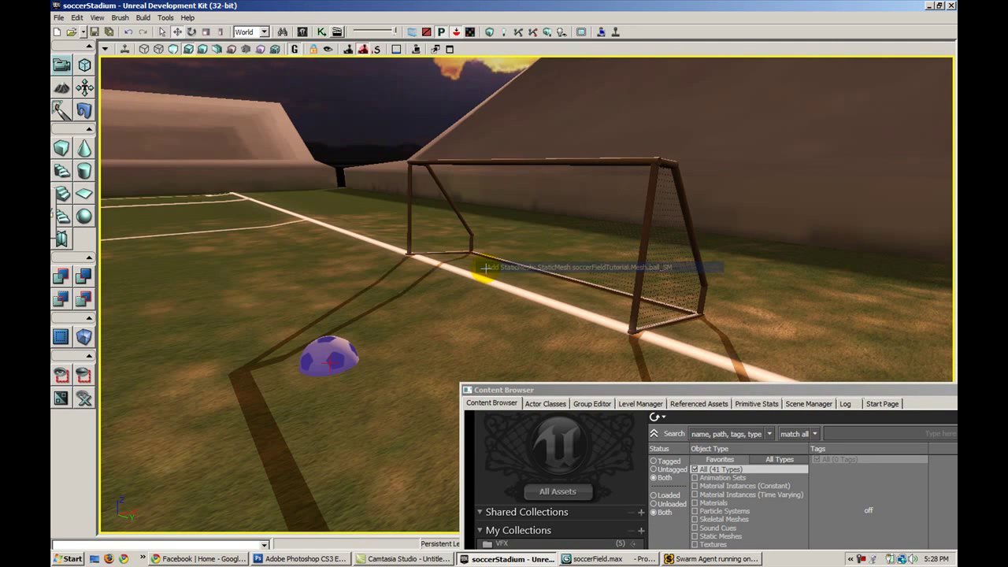
Turn off game view and raise the soccer ball along Z until it sits clear of the grass
drag(378, 323, 398, 321)
key(g)
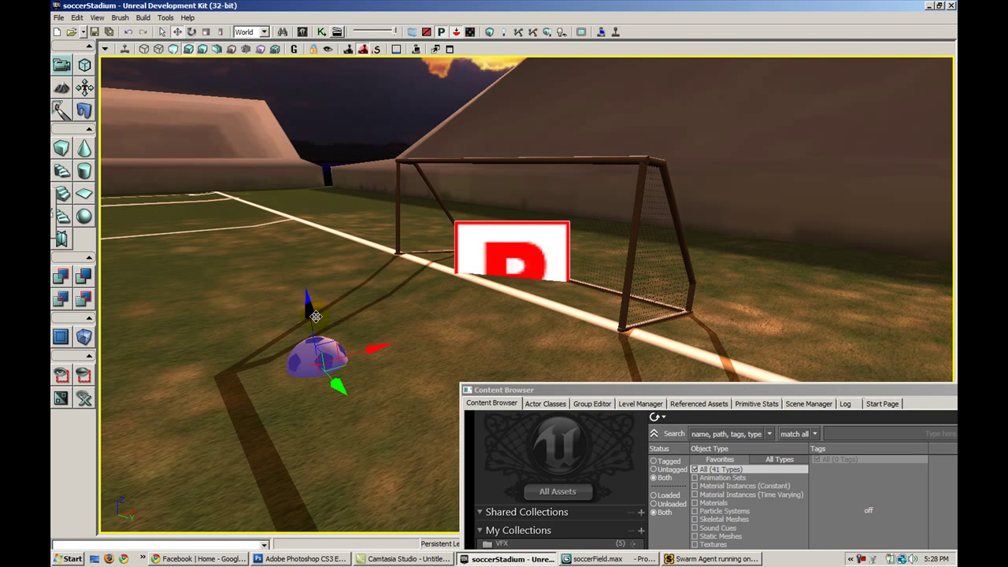
drag(310, 307, 301, 243)
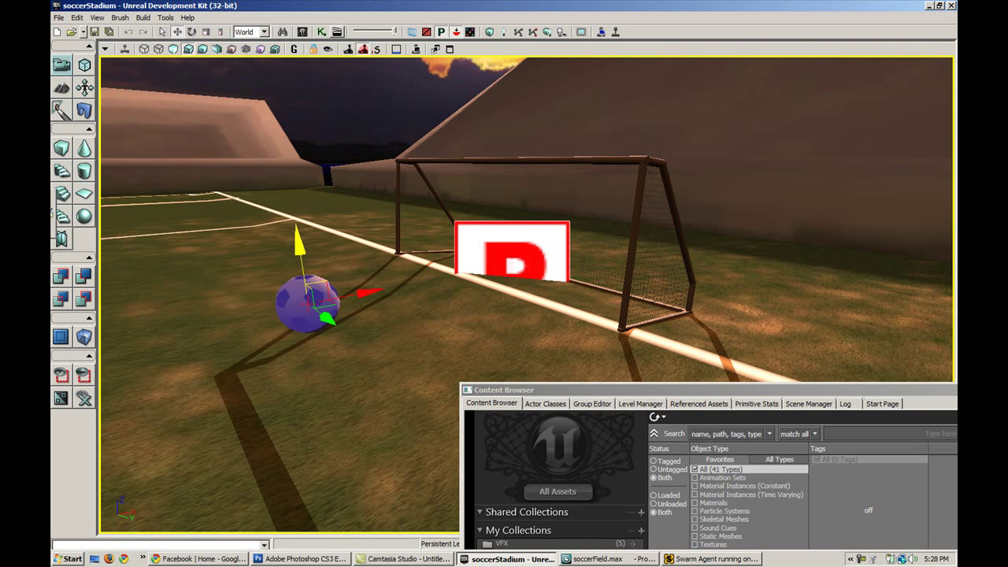
Convert the soccer ball from a StaticMeshActor to a KActor
right_click(293, 298)
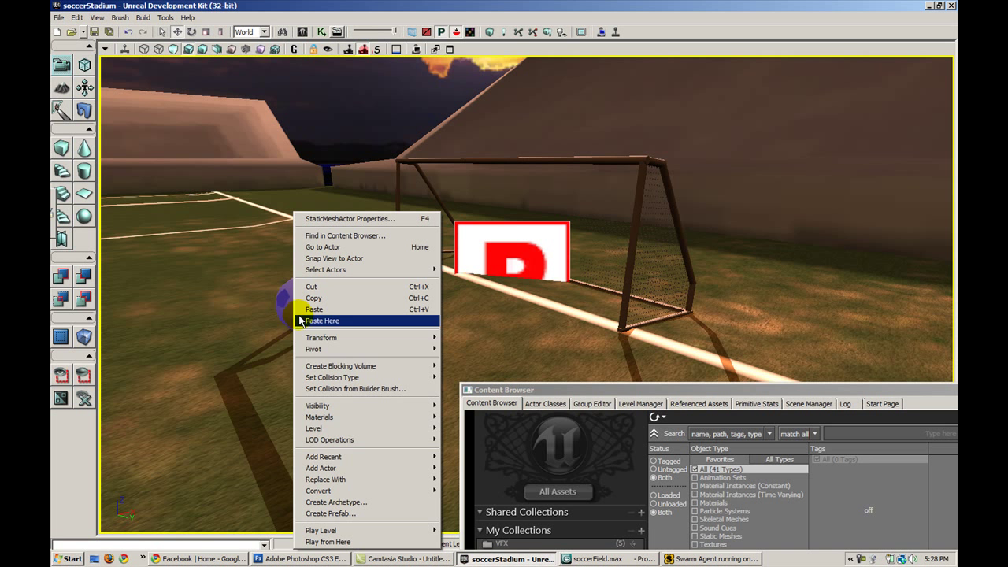
mouse_move(405, 490)
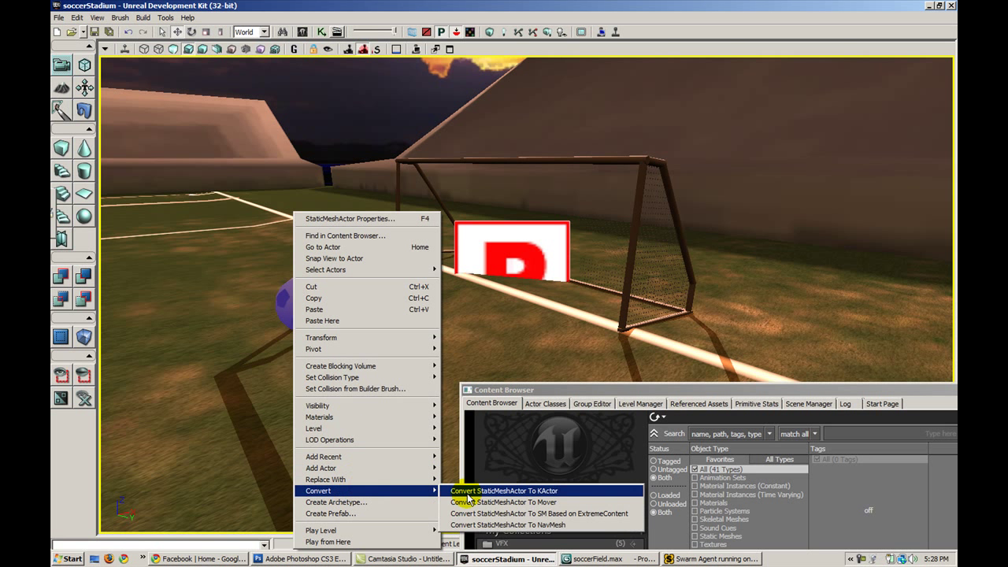
click(468, 492)
drag(372, 400, 366, 383)
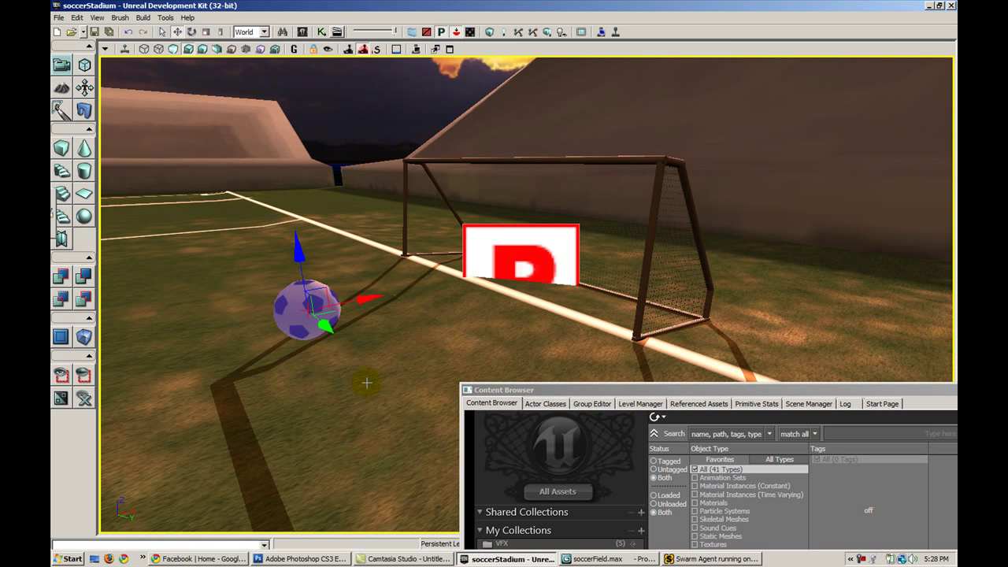
Open the ball KActor's properties and look through the Static Mesh Component settings under DynamicSMActor
key(F4)
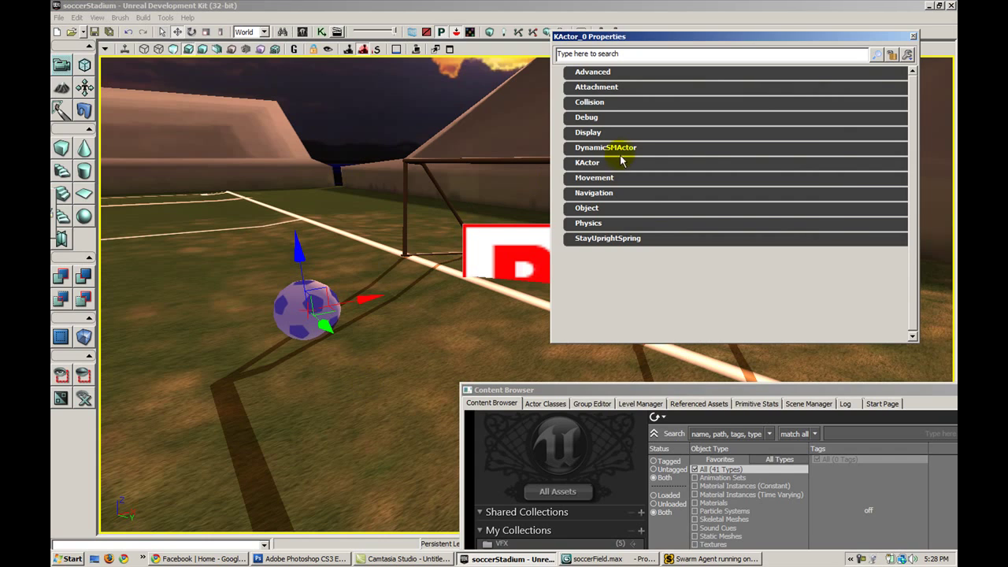
click(622, 156)
click(606, 199)
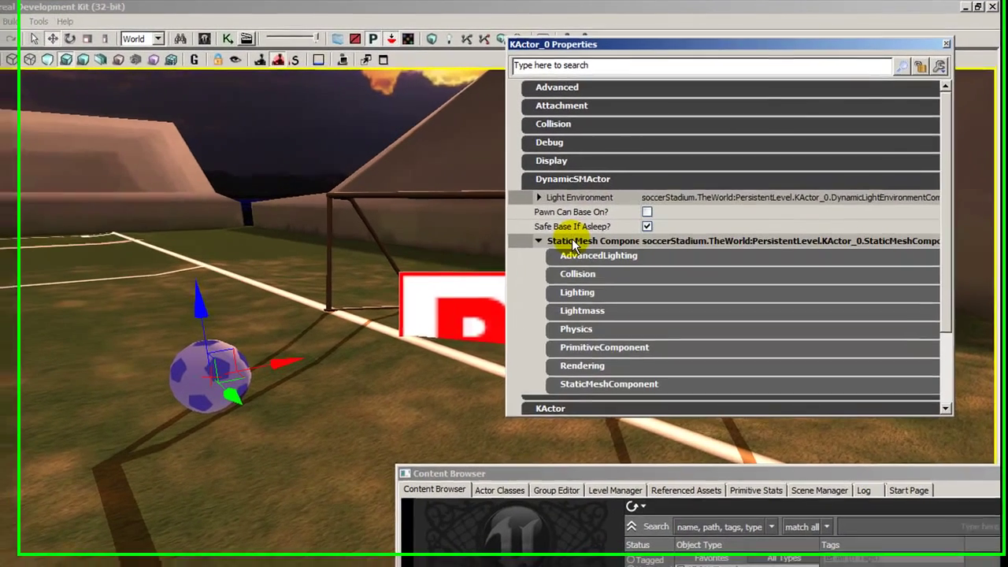
click(567, 249)
click(567, 251)
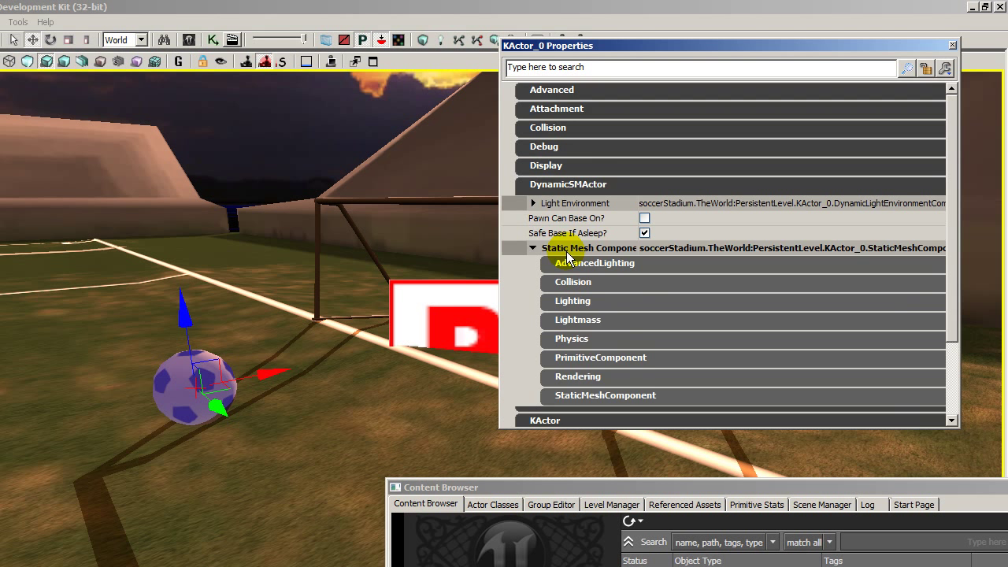
scroll(571, 261, down, 1)
click(556, 137)
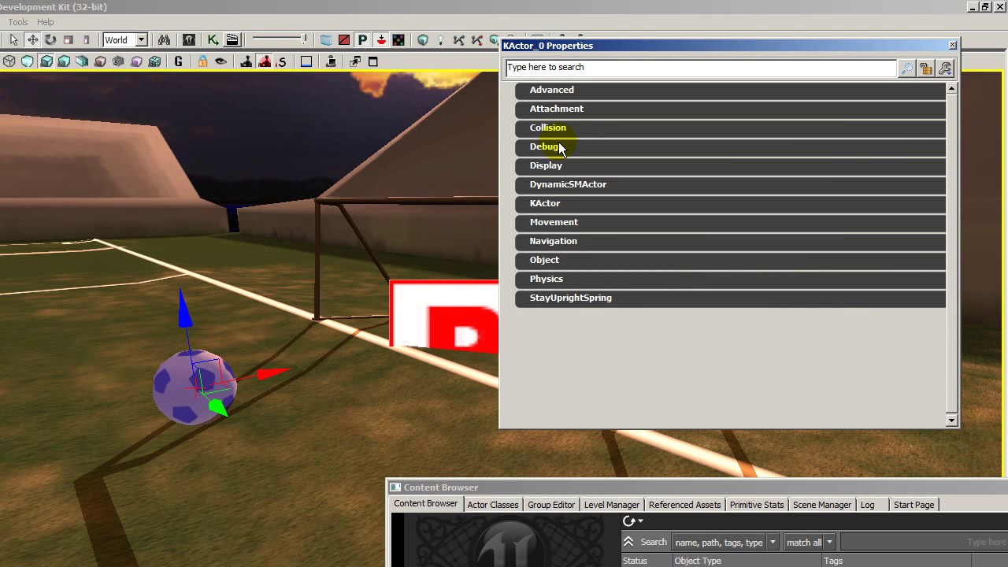
Enable Limit Max Physics Velocity and Wake On Level Start in the ball's KActor settings
click(562, 205)
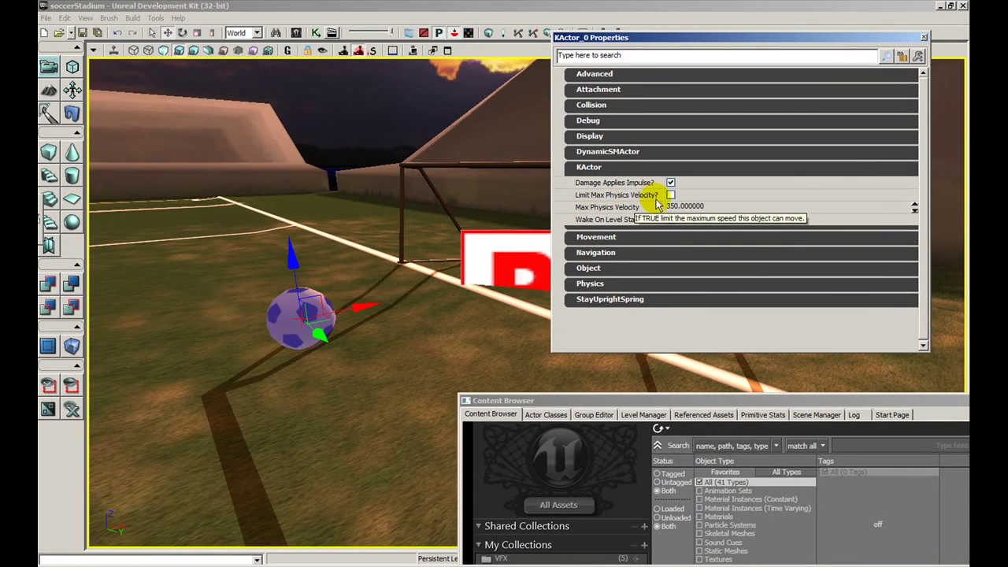
click(671, 195)
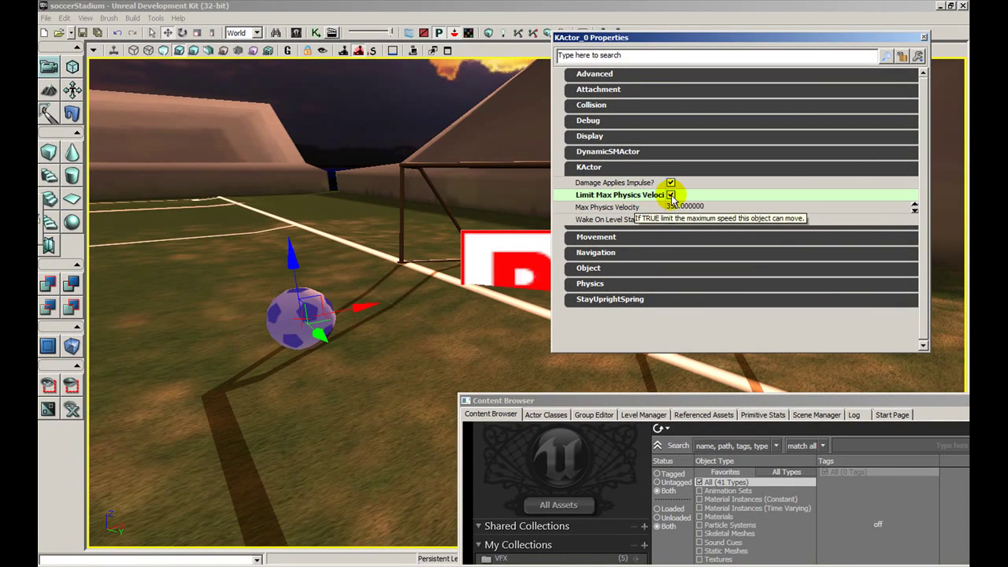
click(675, 206)
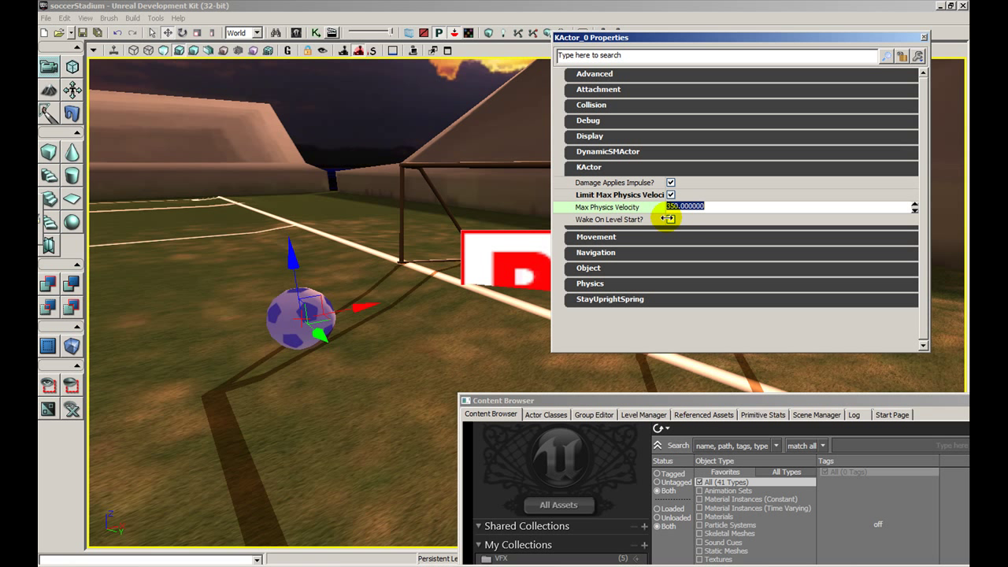
click(670, 220)
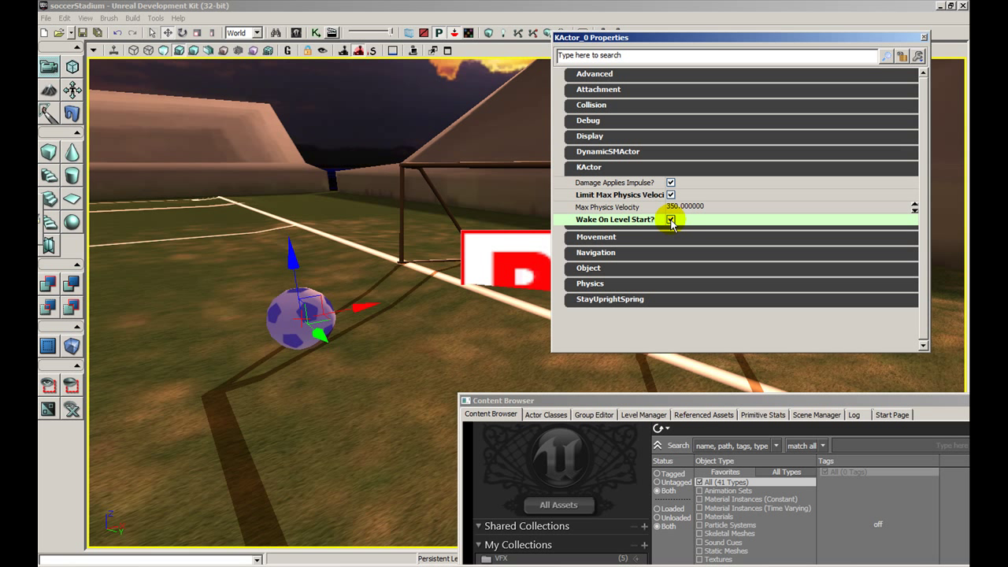
click(590, 167)
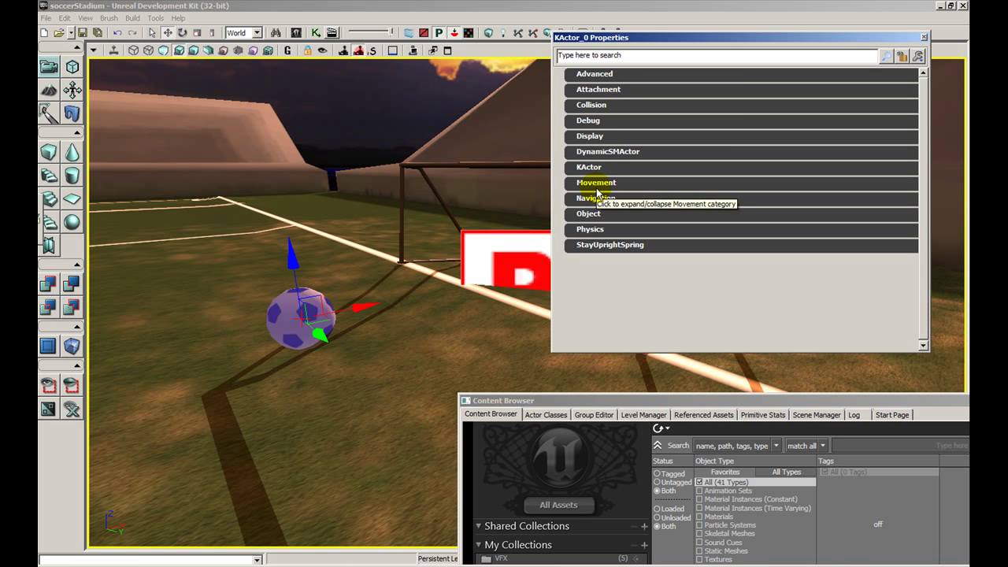
Start playing the level in the editor and switch to the Physics Gun
right_drag(487, 258, 493, 266)
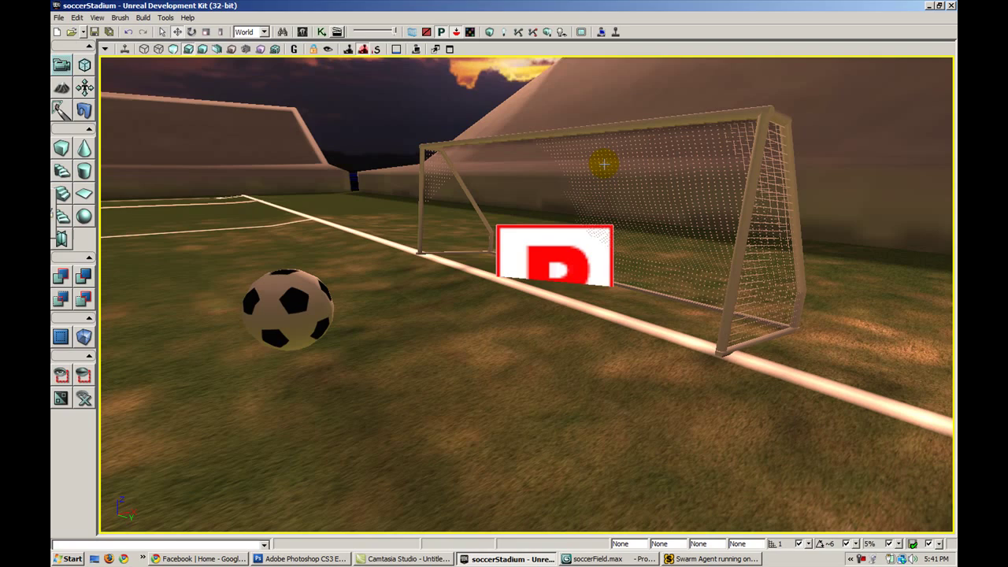
click(615, 30)
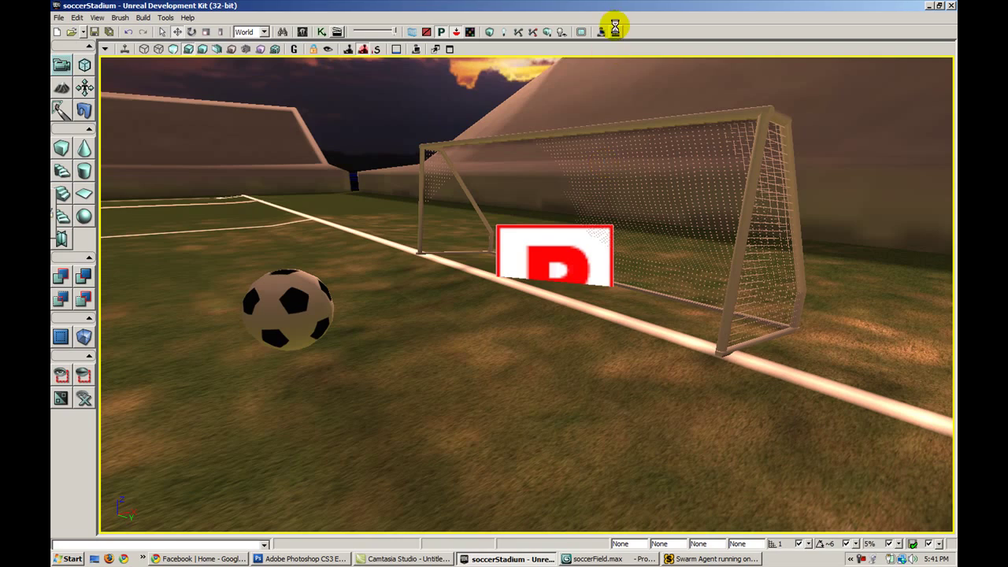
key(w)
scroll(503, 312, down, 1)
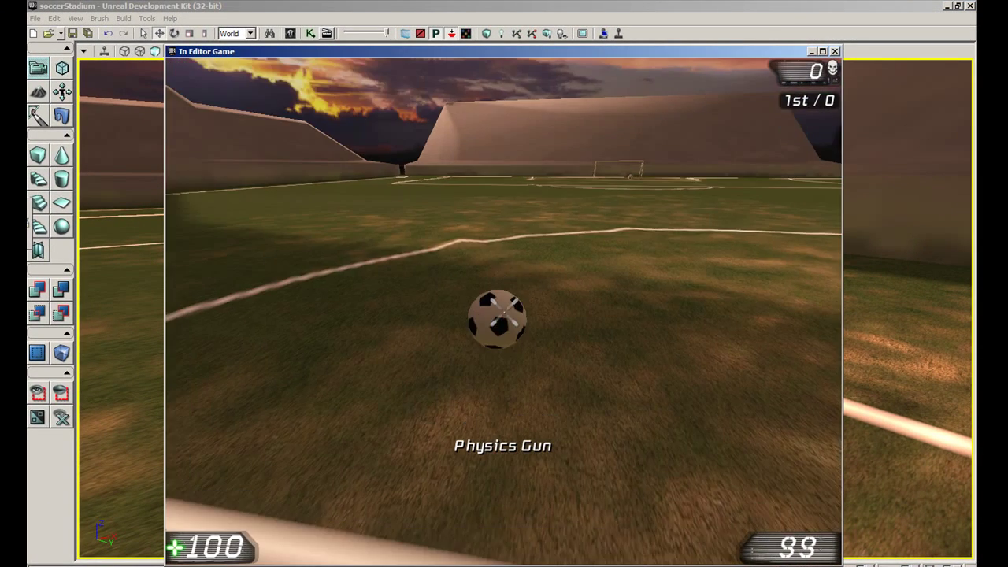
Test the ball physics by grabbing the soccer ball with the Physics Gun and moving it across the pitch to the goal
right_drag(504, 312, 505, 312)
key(w)
key(w)
key(w)
key(w)
key(s)
key(w)
key(w)
key(w)
key(s)
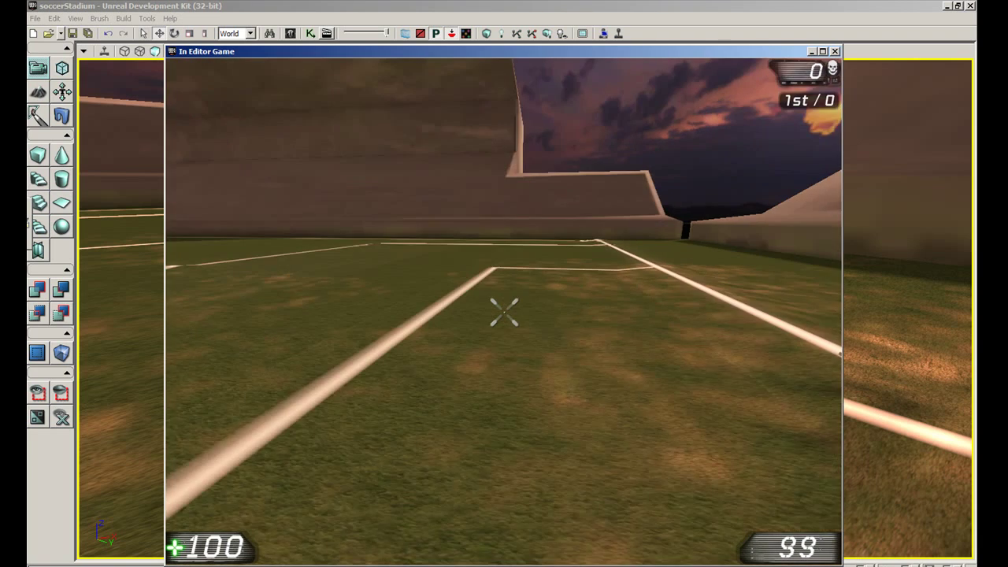
Walk around the goal to examine the net and the soccer balls inside it from several angles
key(s)
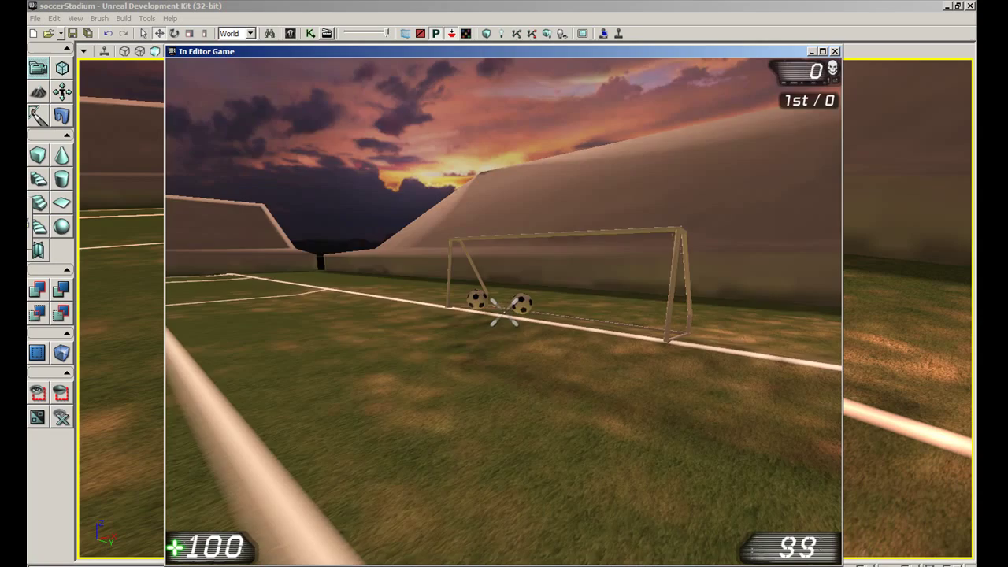
key(w)
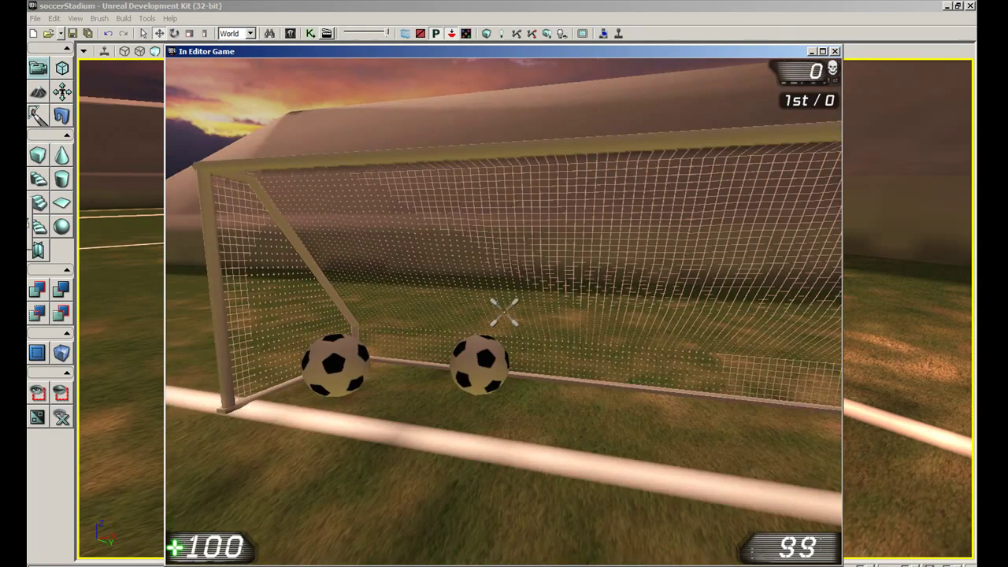
key(d)
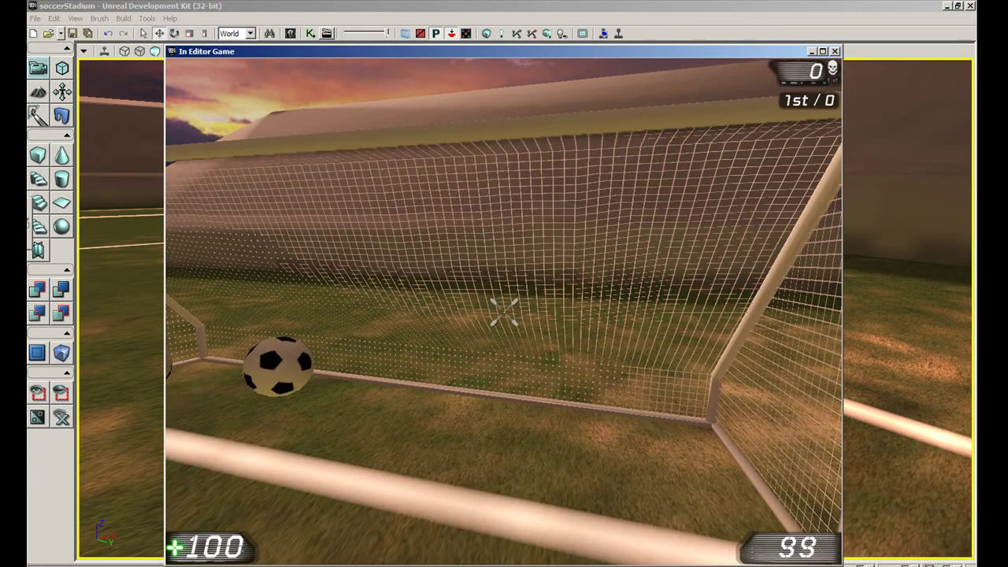
key(s)
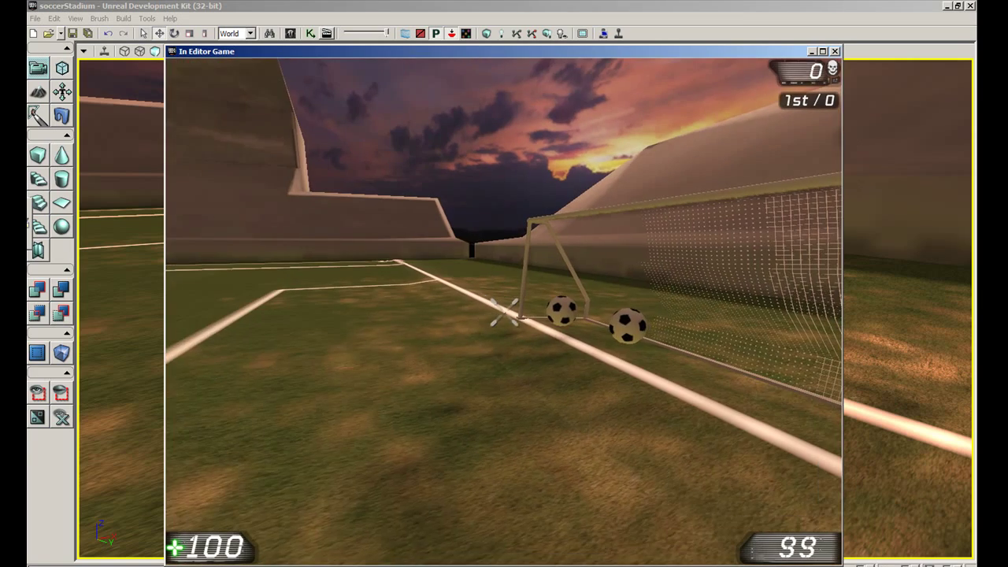
key(w)
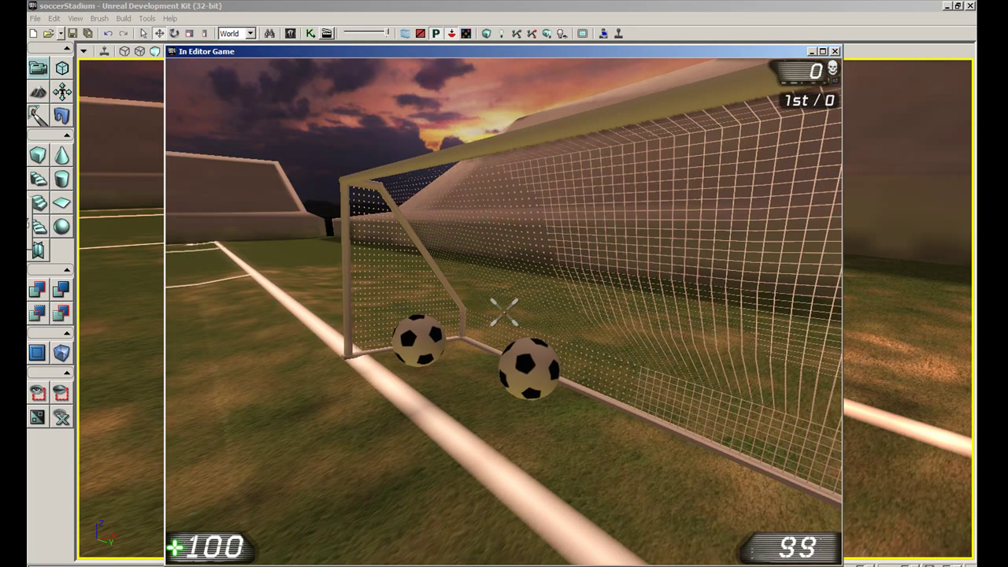
key(s)
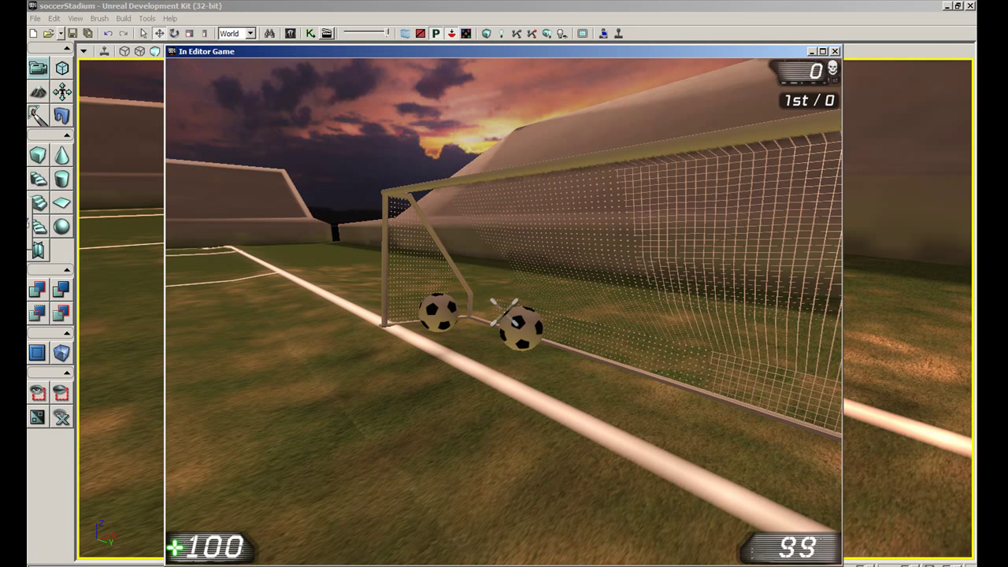